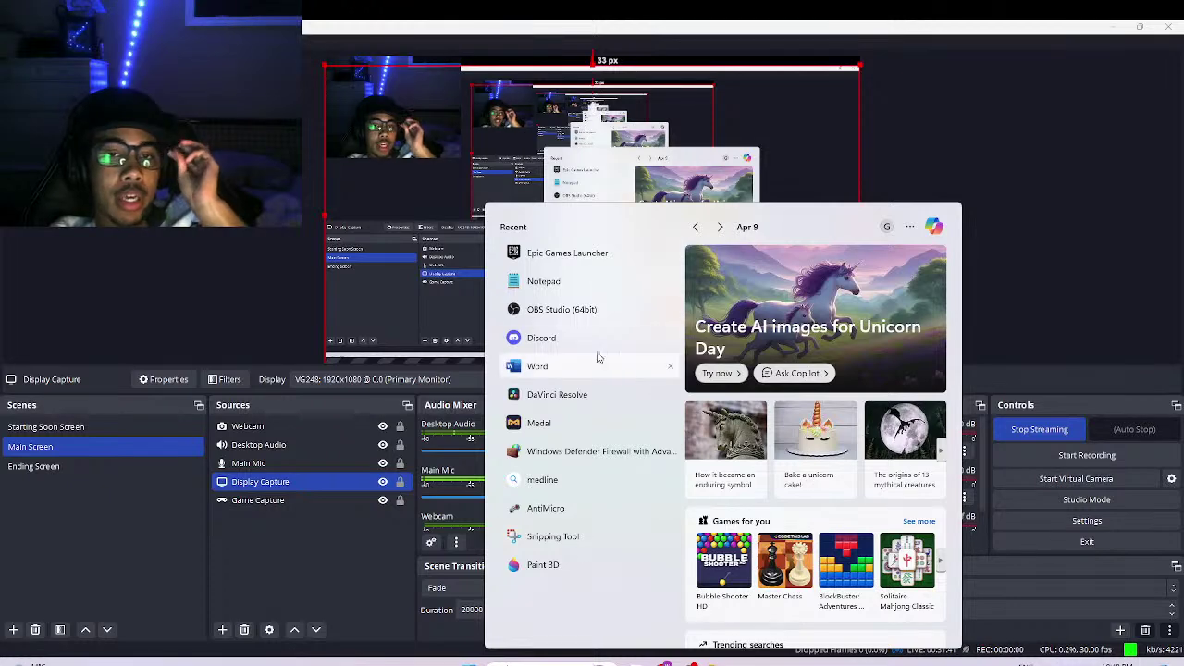
Open the Epic Games Launcher and sign out of the current account.
click(567, 253)
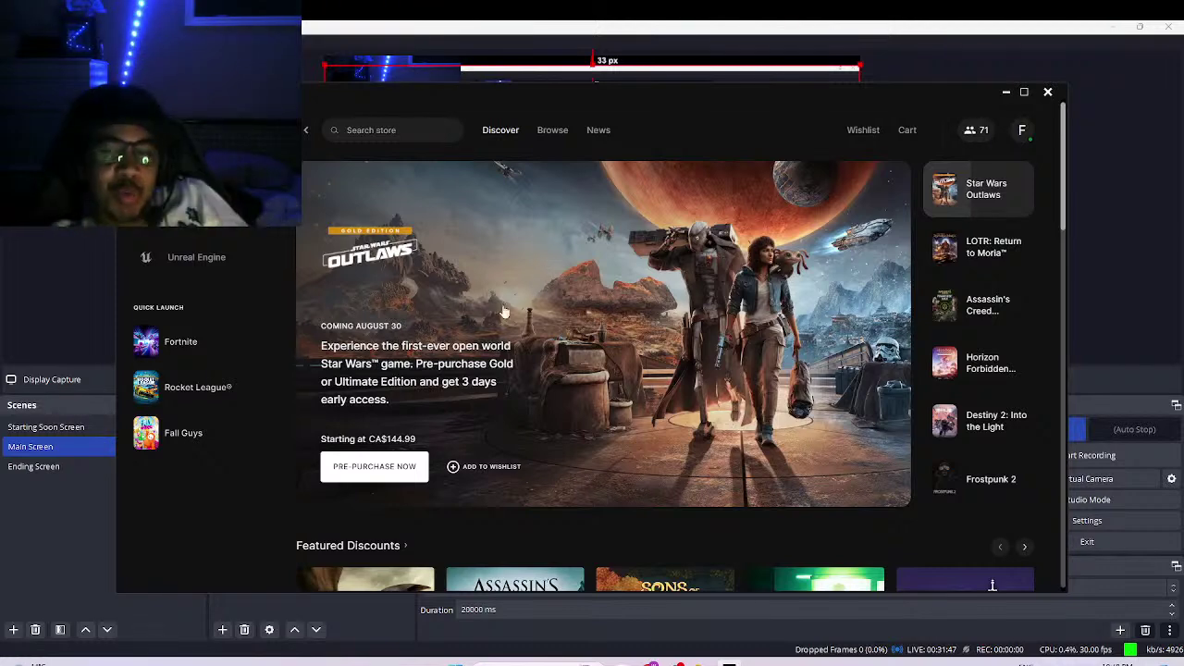
click(1023, 130)
click(830, 463)
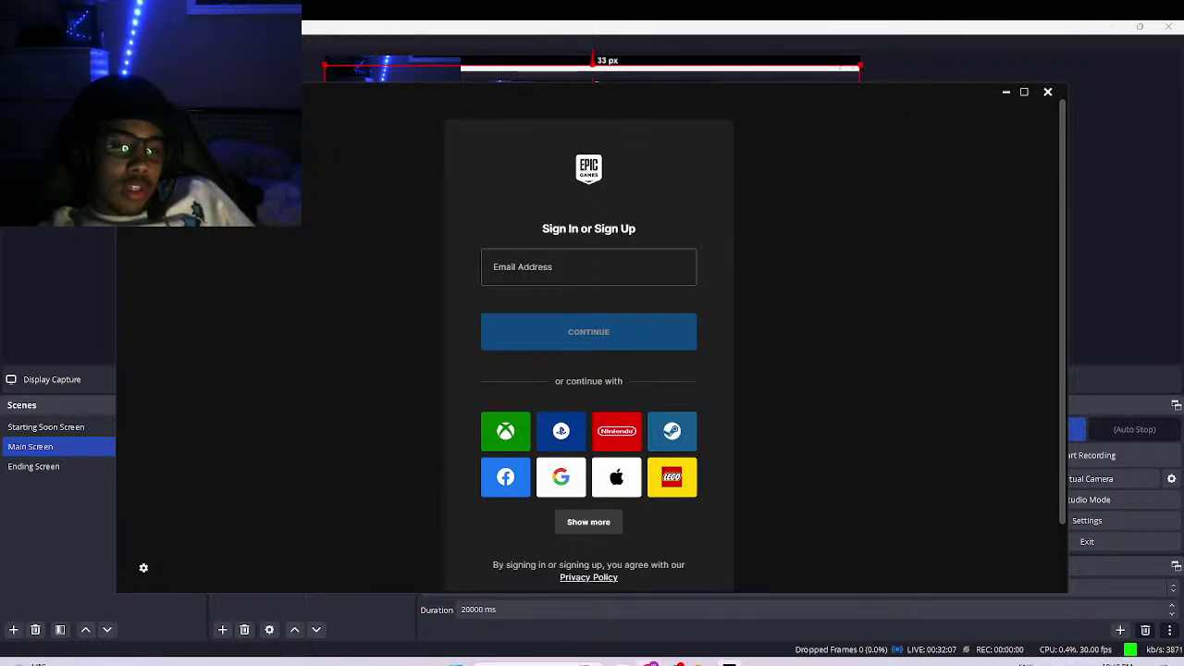
click(1105, 313)
click(764, 235)
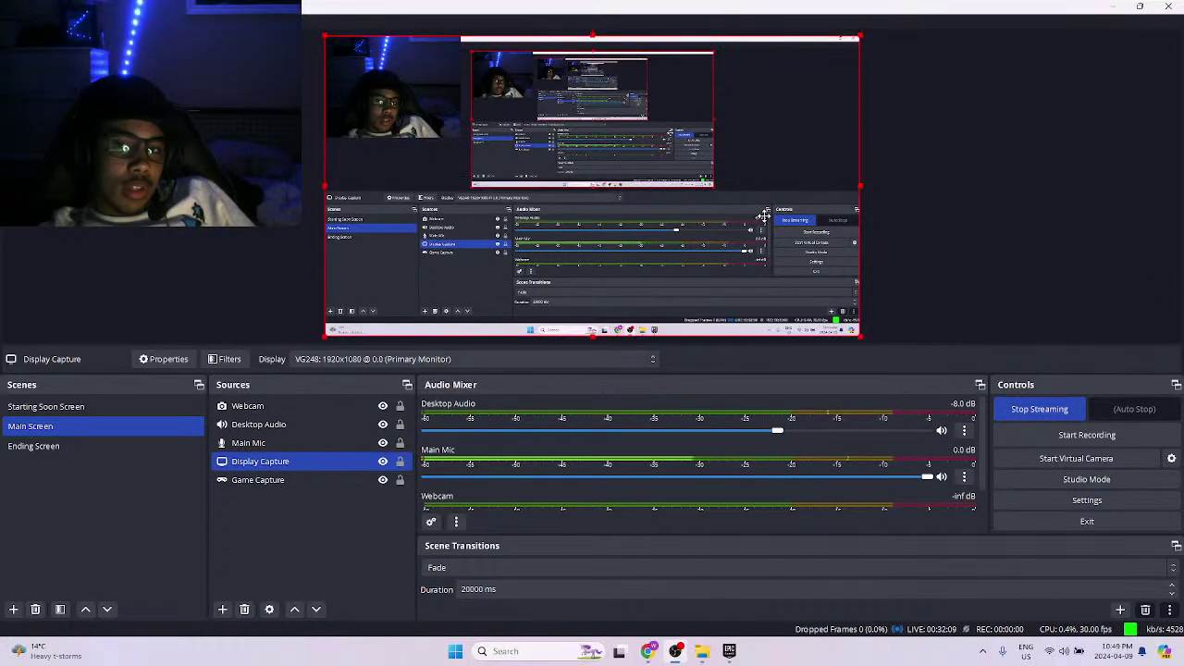
click(764, 216)
key(alt+Tab)
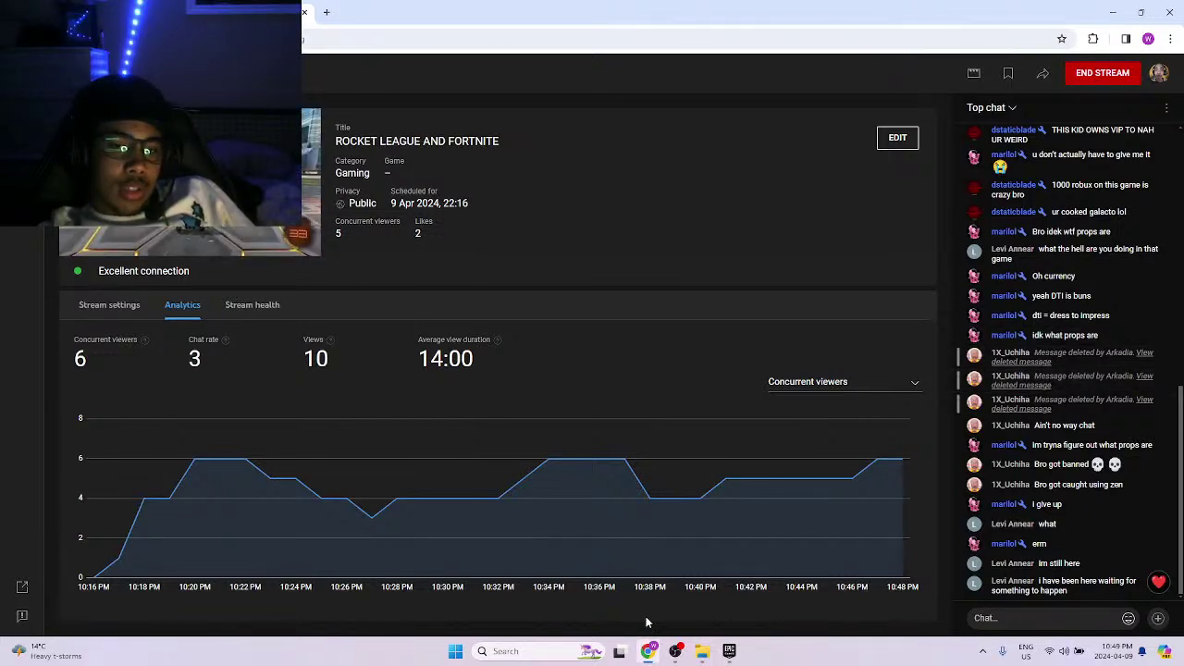
key(alt+Tab)
Return to the Epic Games Launcher and sign in with the other account's e-mail address and password.
click(730, 652)
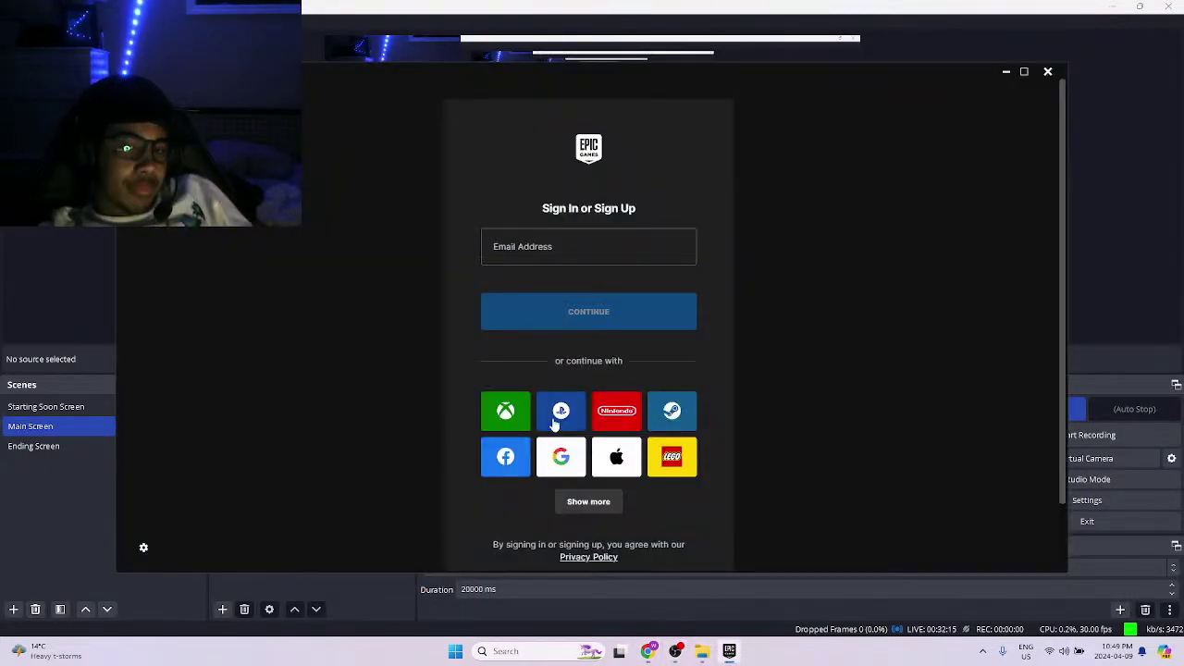
click(556, 254)
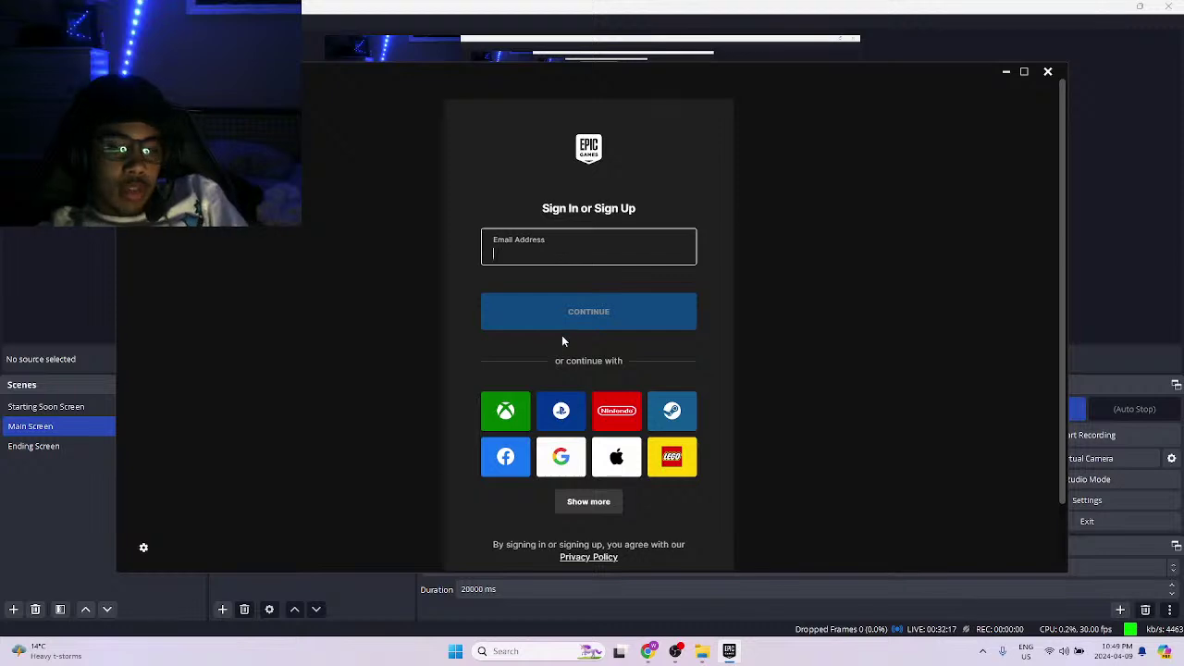
key(alt+Tab)
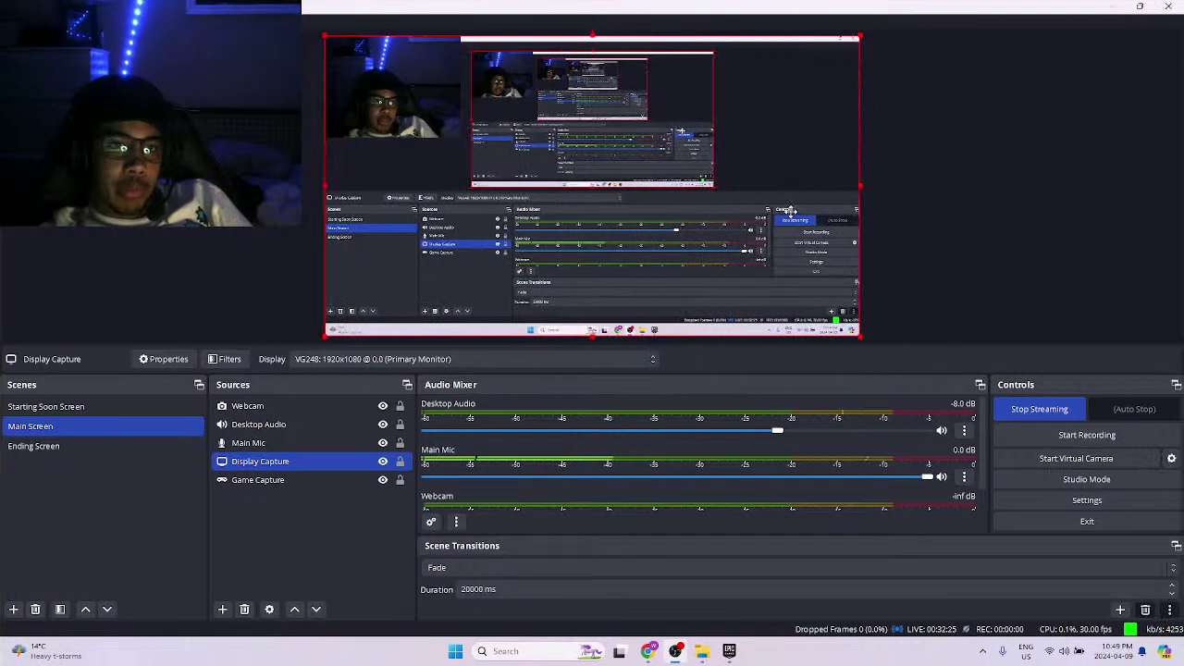
click(732, 653)
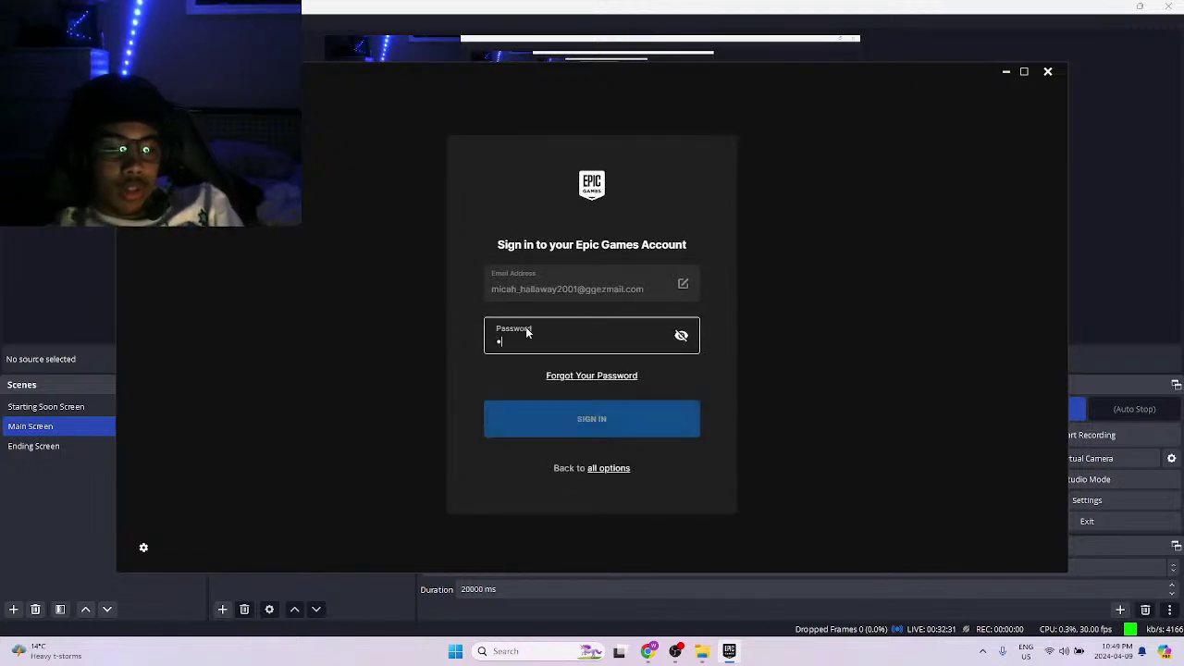
text(*************)
key(Return)
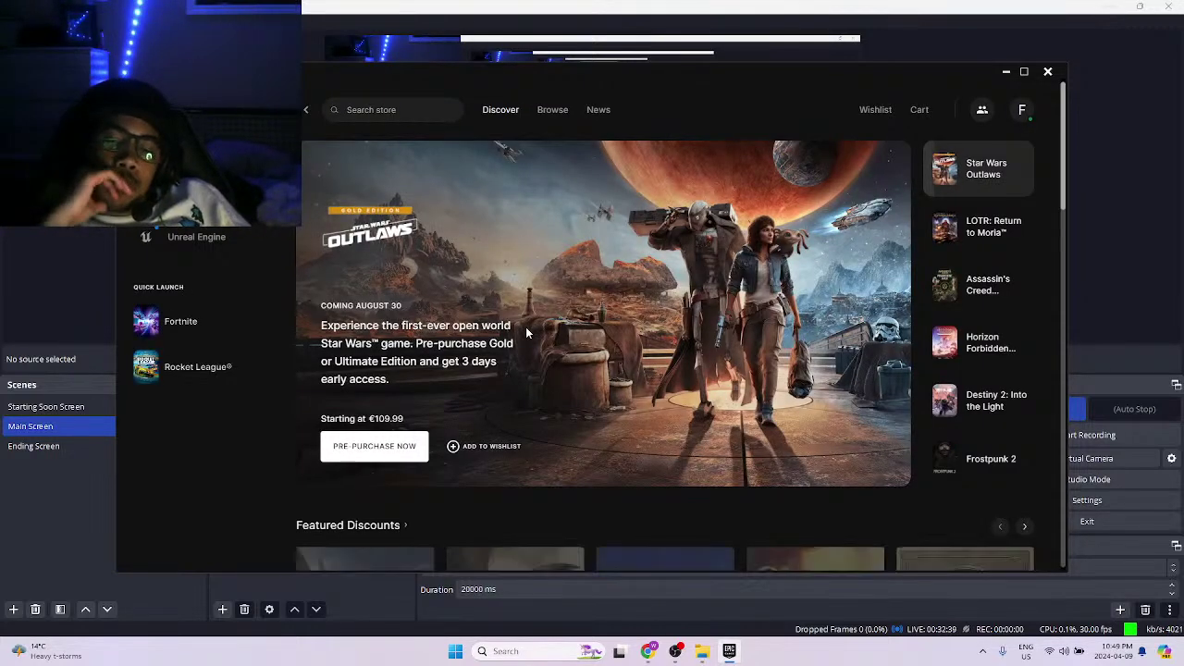
Open the game library and find the Fortnite entry.
click(203, 205)
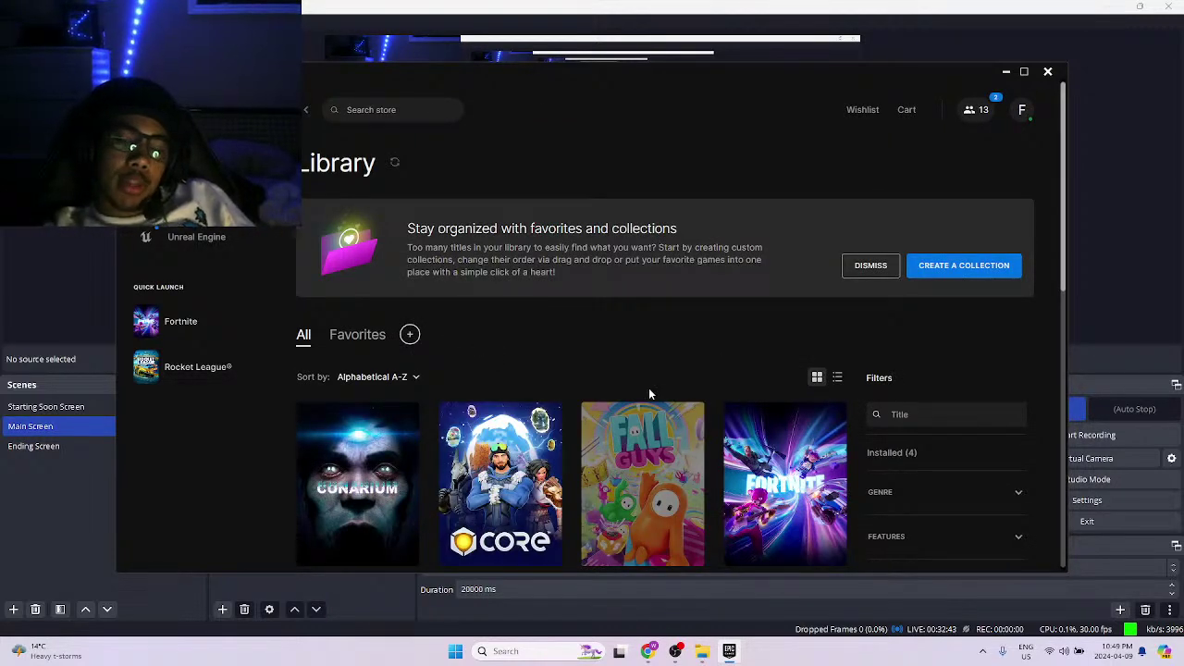
scroll(649, 394, down, 2)
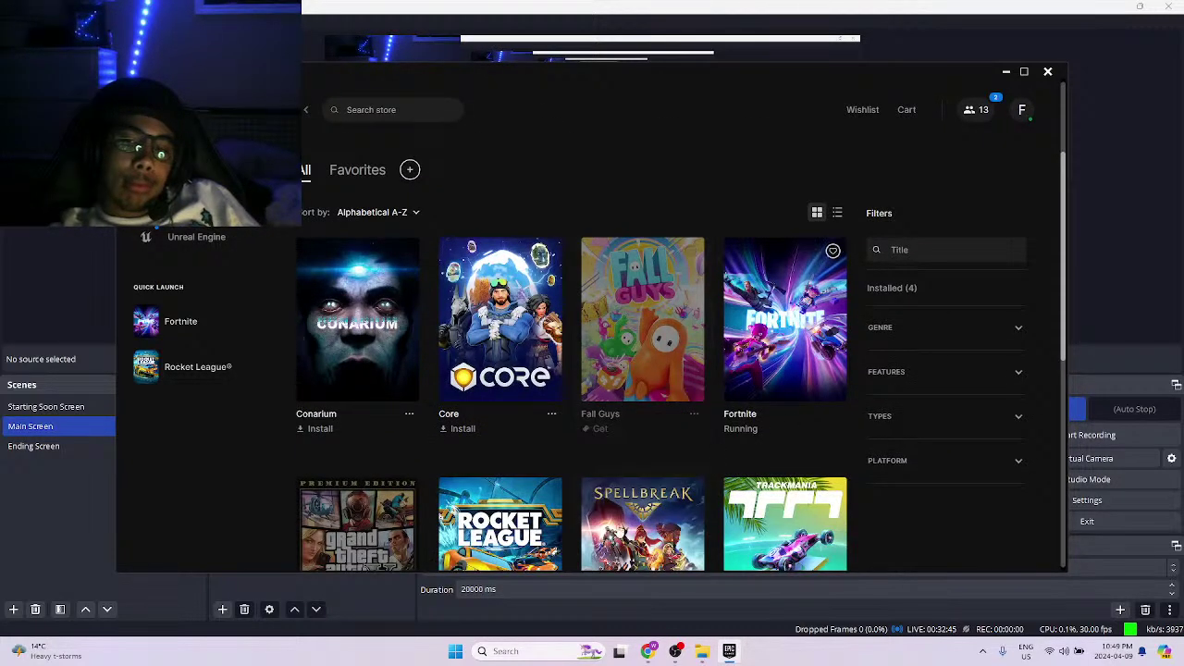
key(alt+Tab)
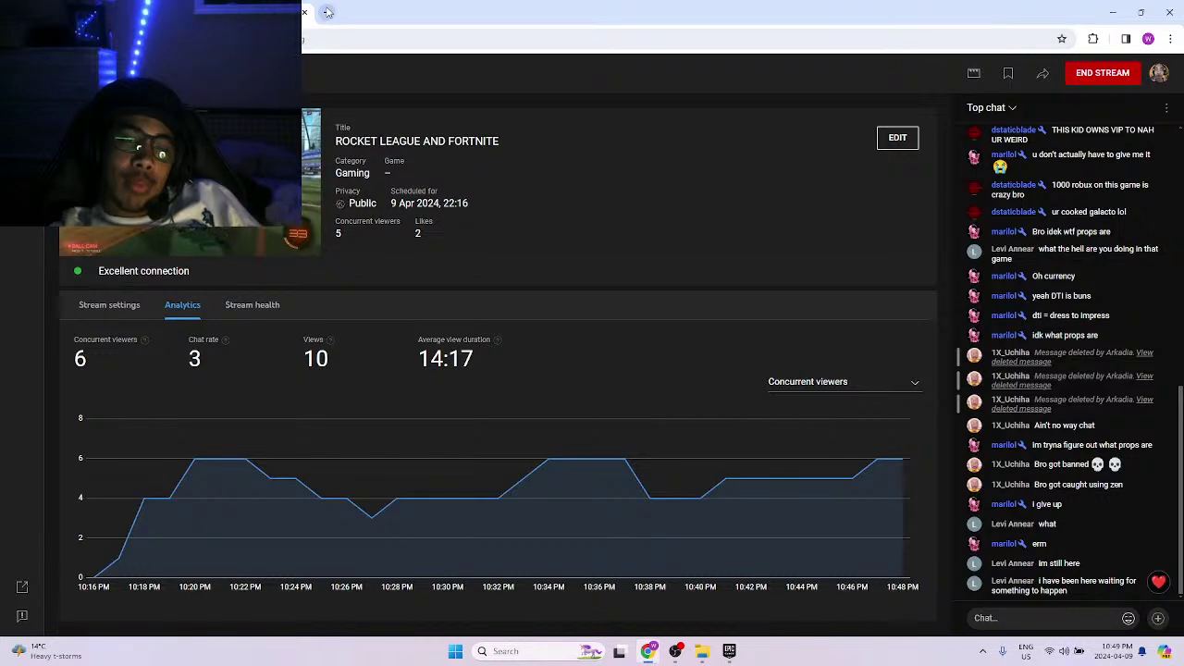
key(ctrl+Tab)
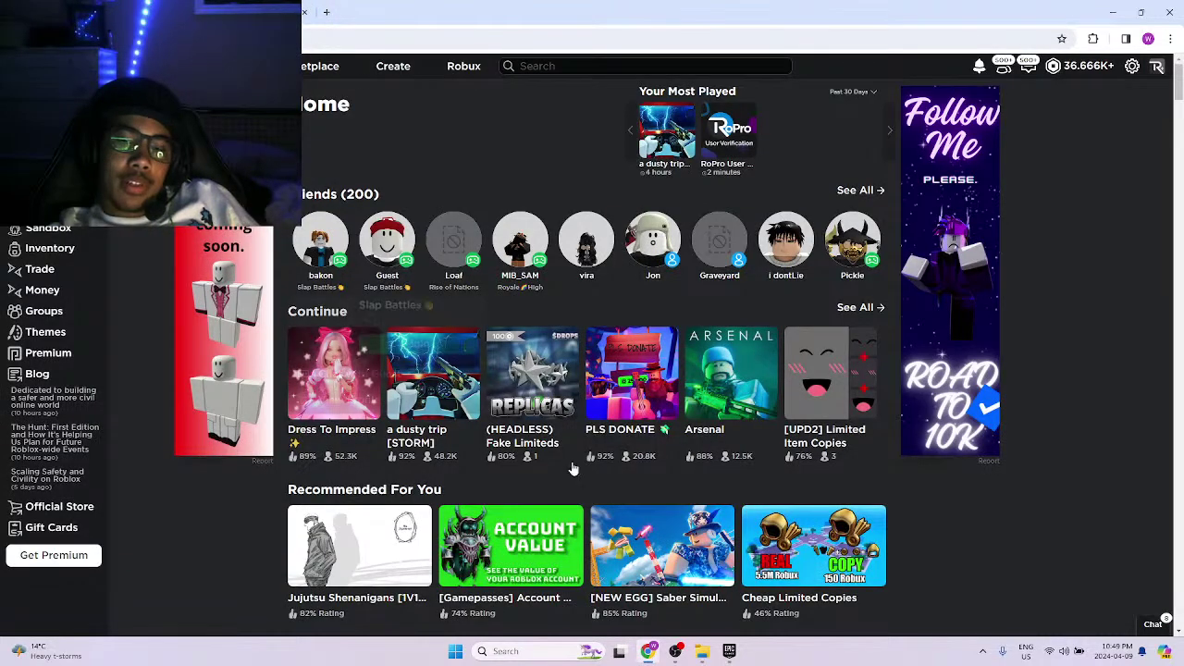
click(729, 652)
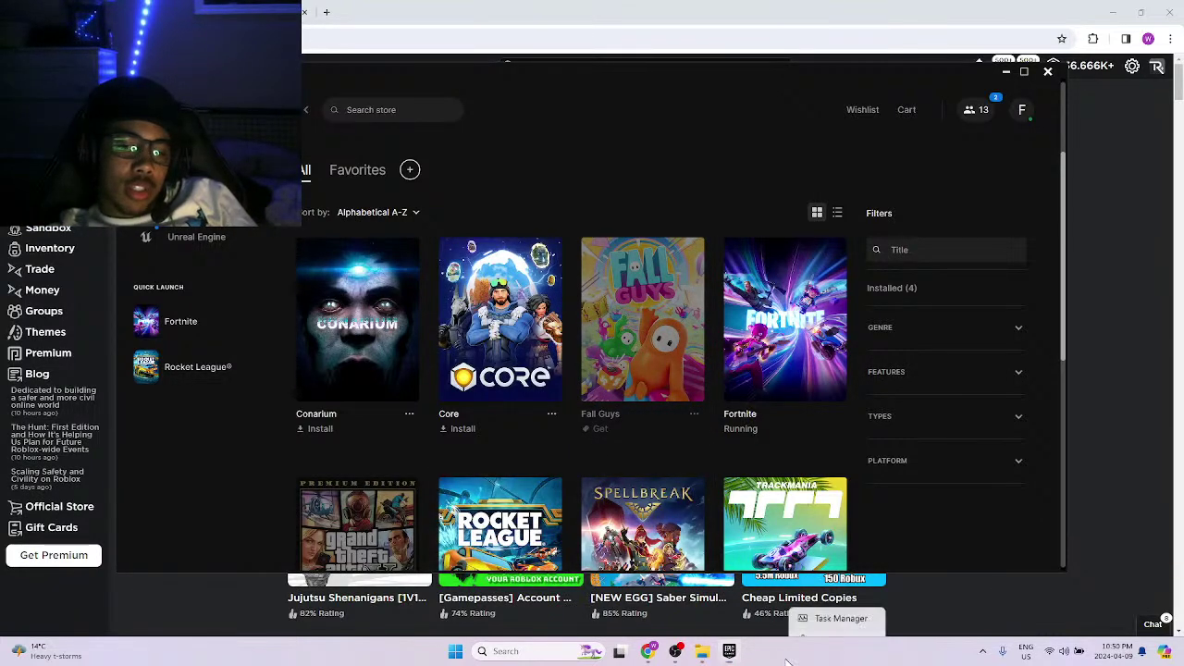
End the running Fortnite process in Task Manager and close Task Manager.
key(ctrl+shift+Escape)
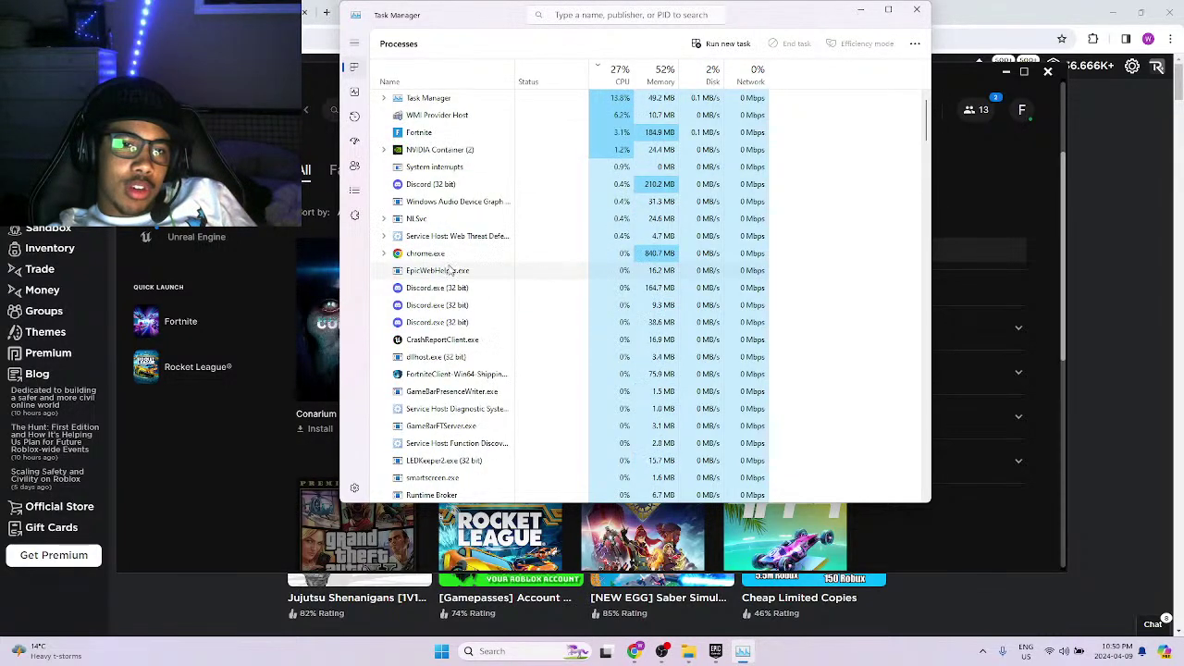
right_click(480, 147)
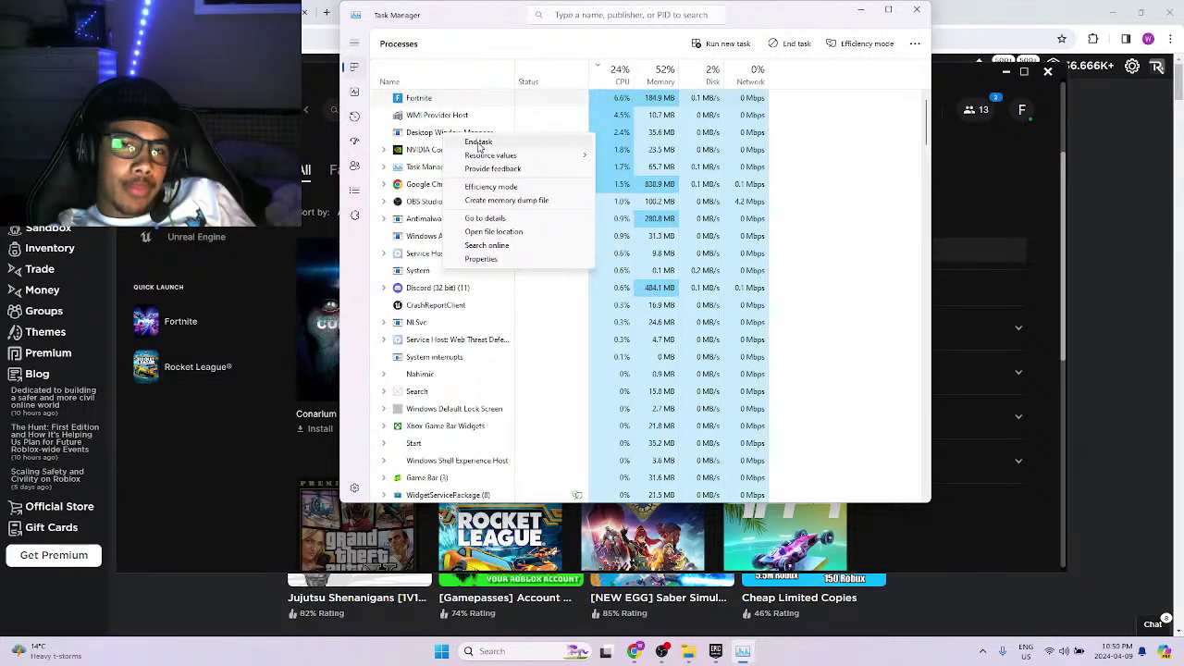
key(Escape)
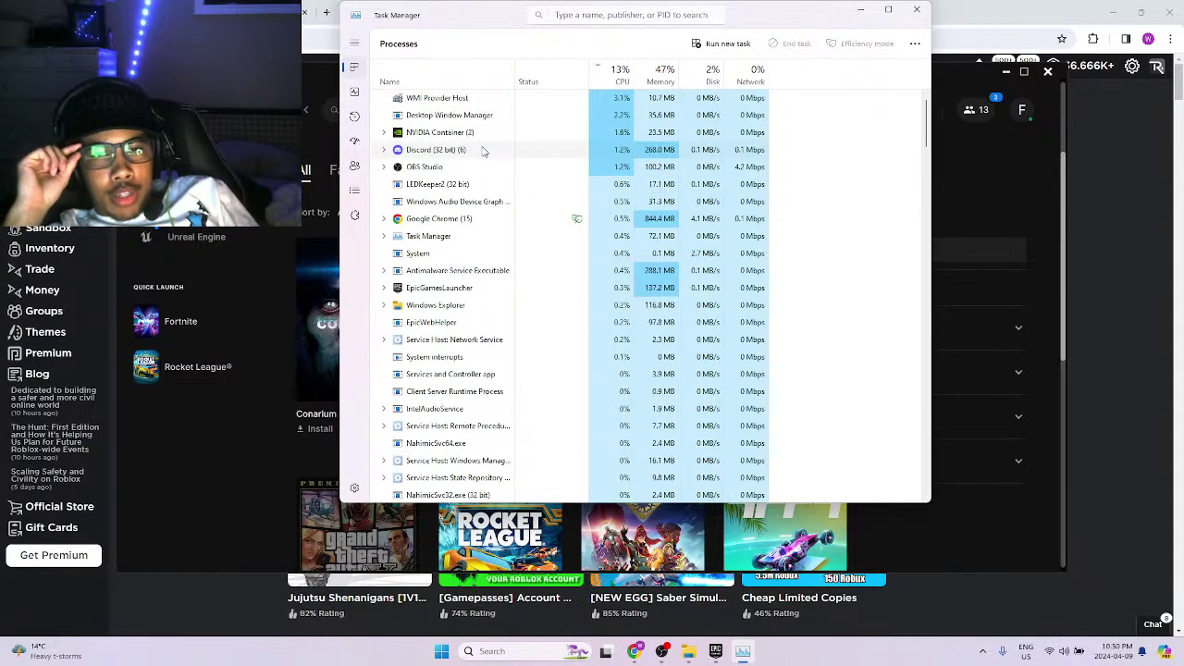
click(917, 9)
Return to the Epic Games library and try to uninstall Fortnite from its management options.
click(676, 651)
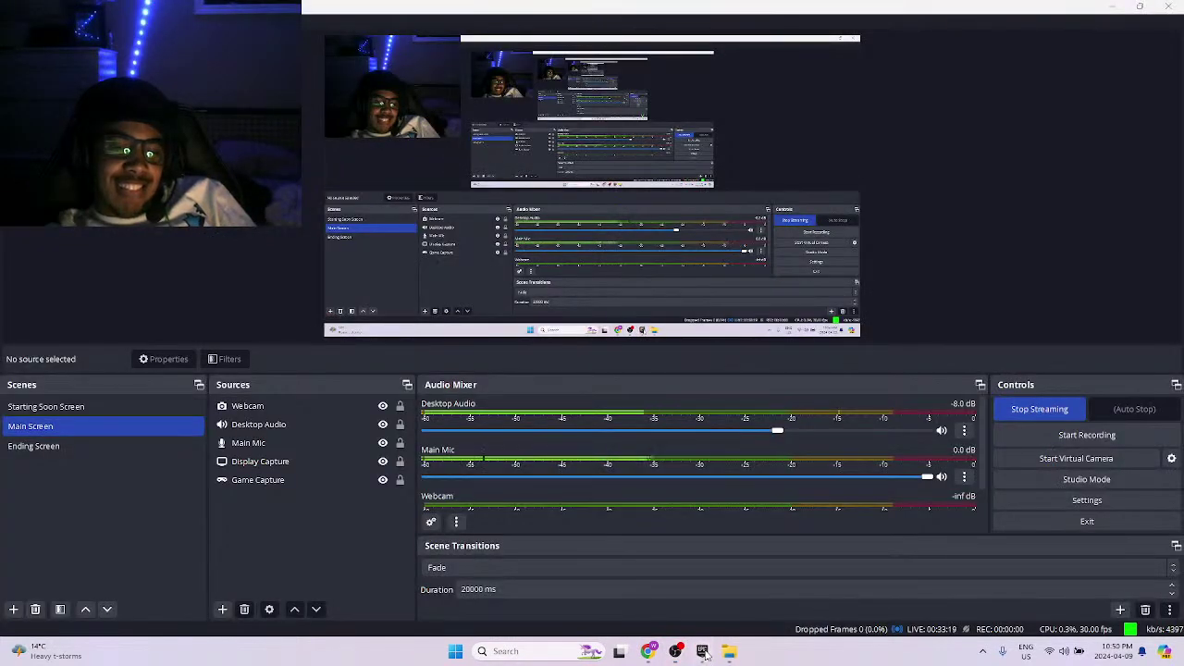
click(730, 650)
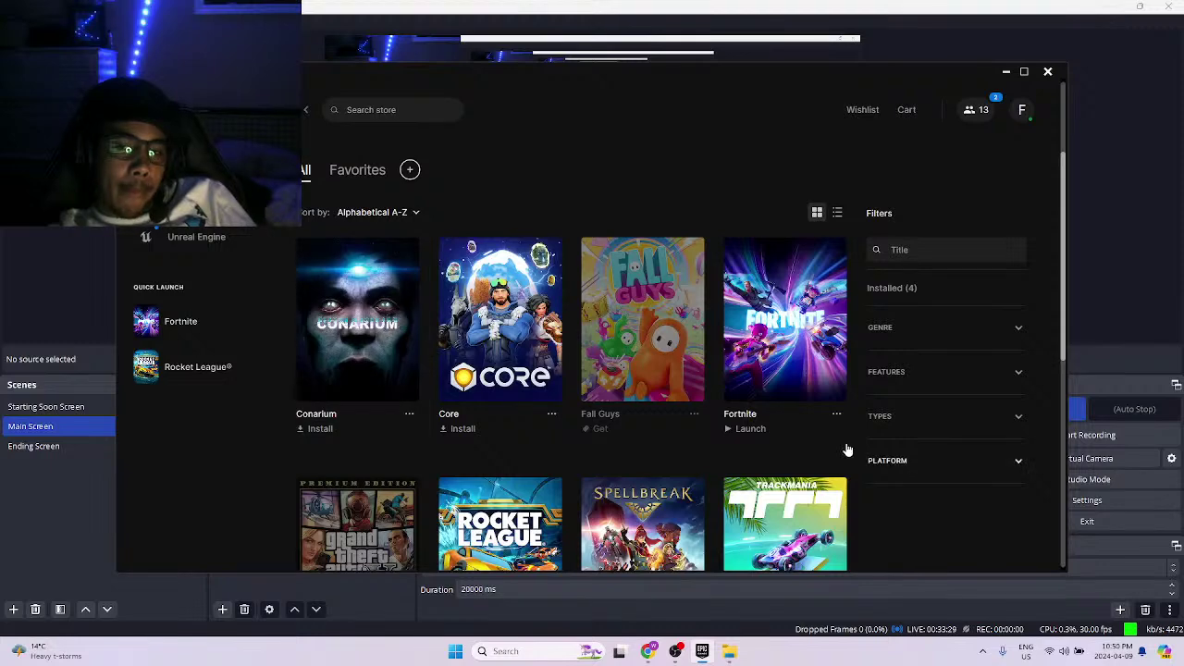
click(836, 415)
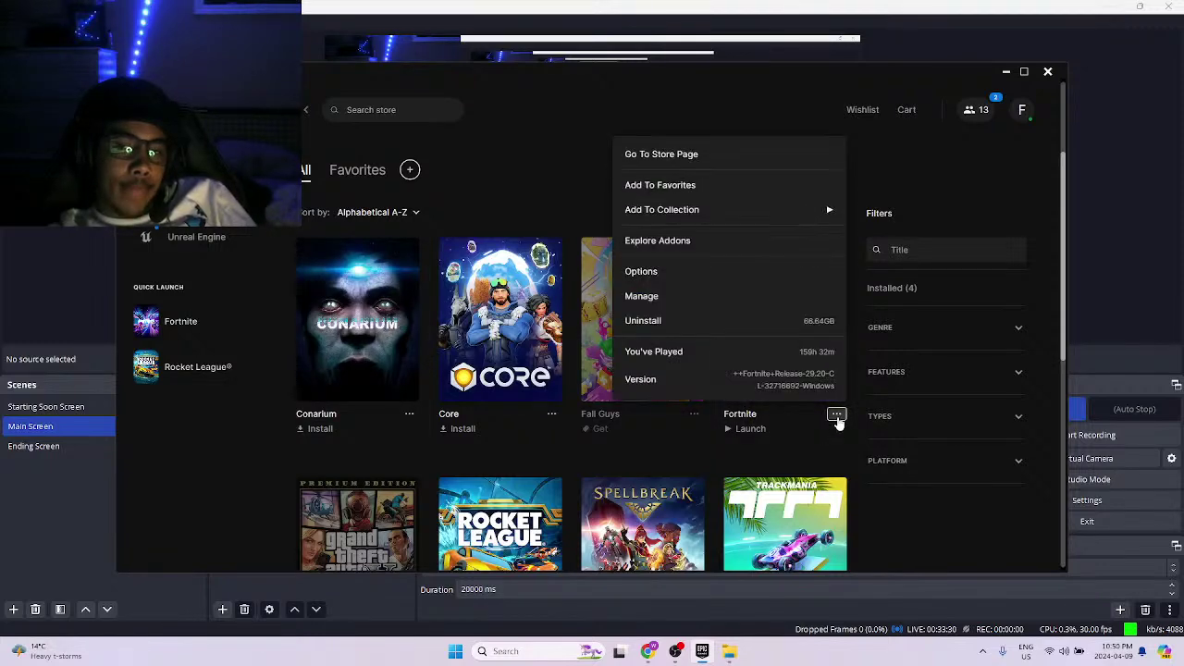
click(682, 297)
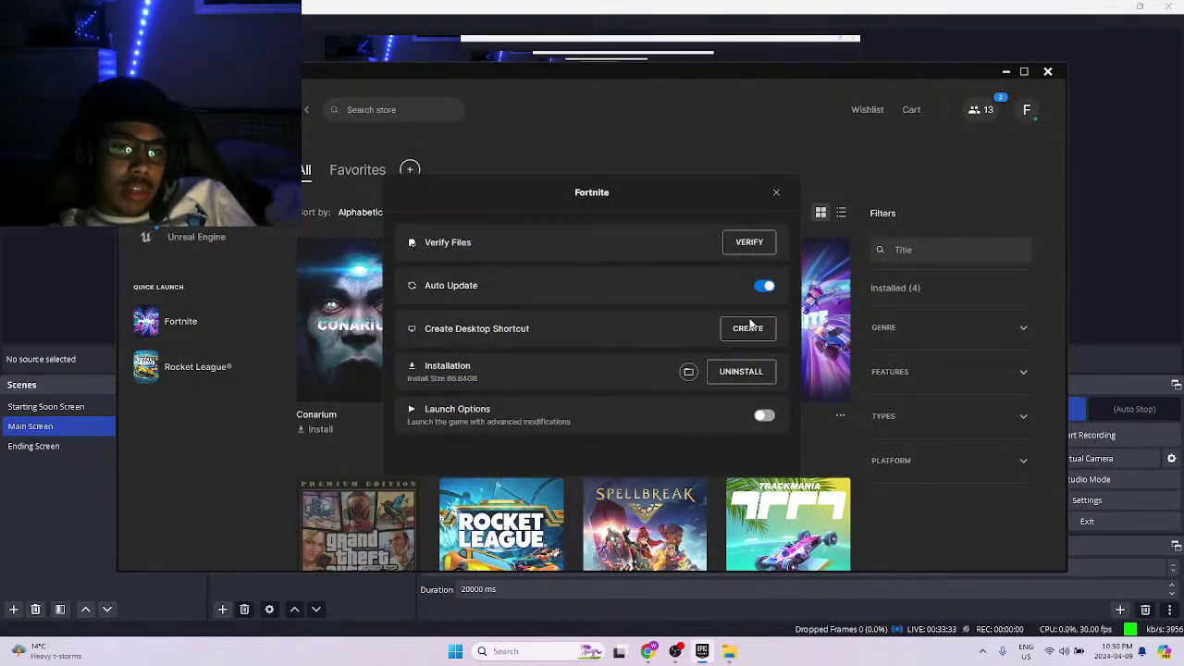
click(741, 372)
click(664, 453)
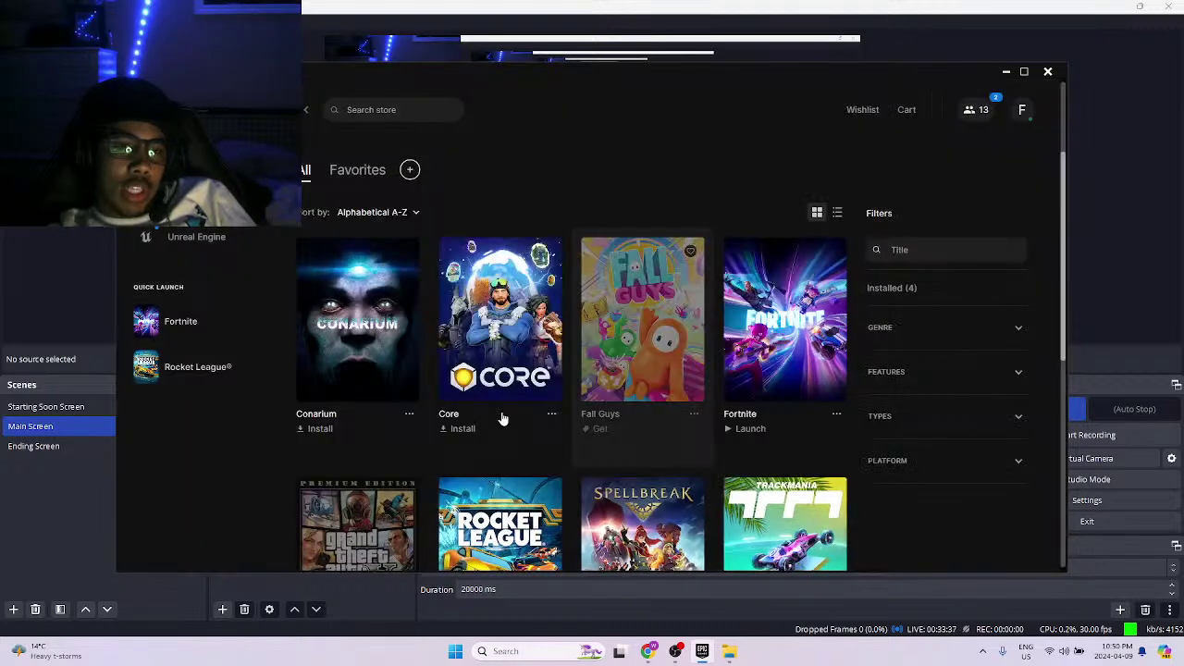
click(835, 415)
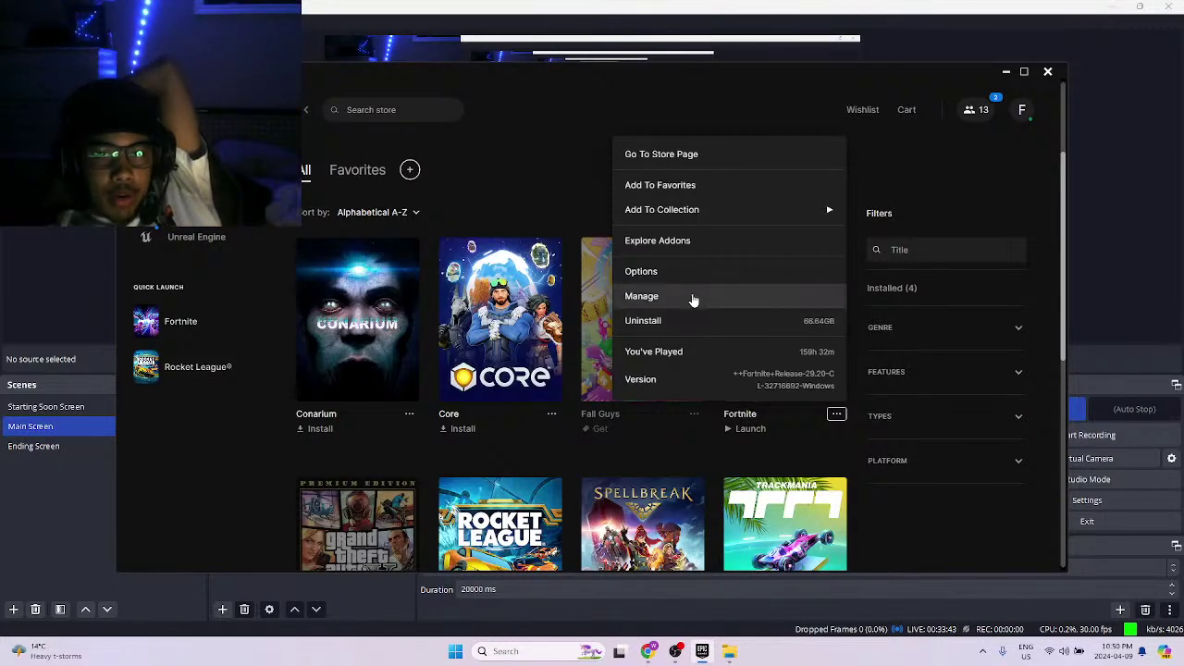
mouse_move(741, 220)
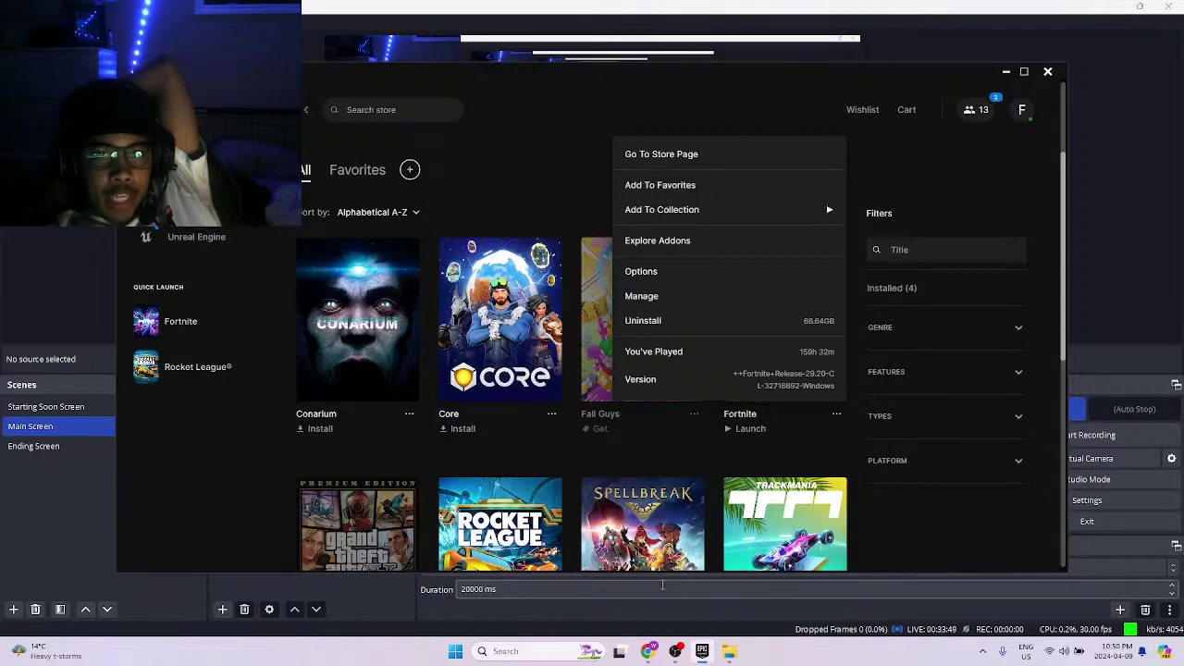
mouse_move(702, 652)
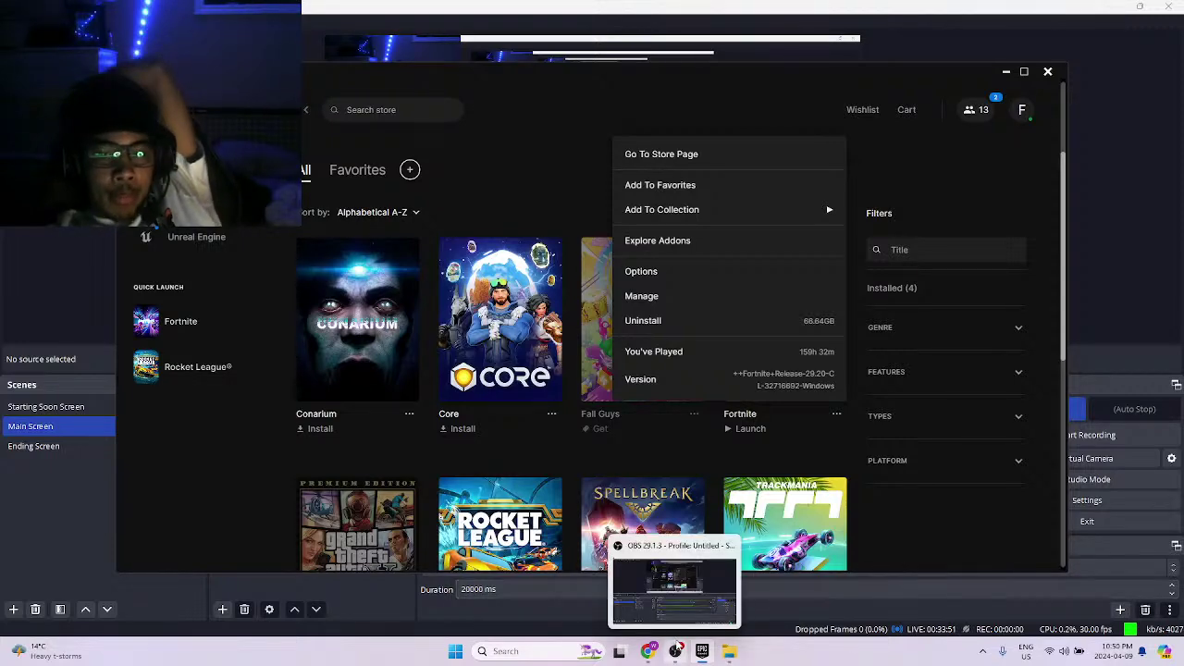
click(779, 614)
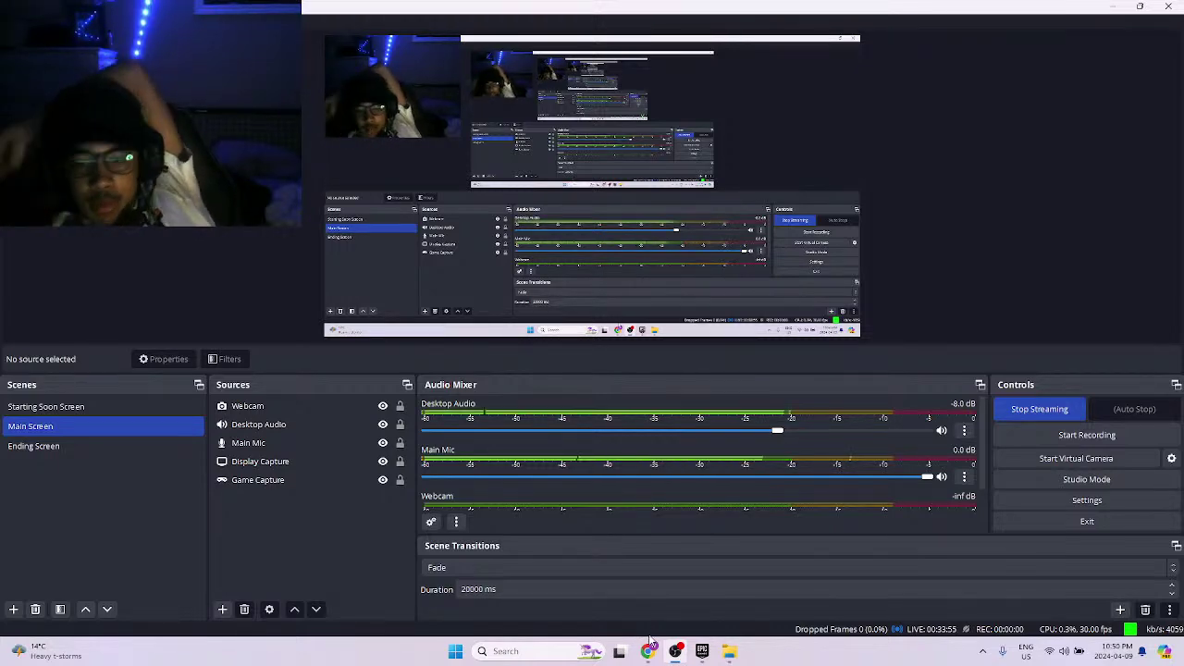
Switch to the Roblox home page in Chrome, reload it and check which games friends are playing.
key(alt+Tab)
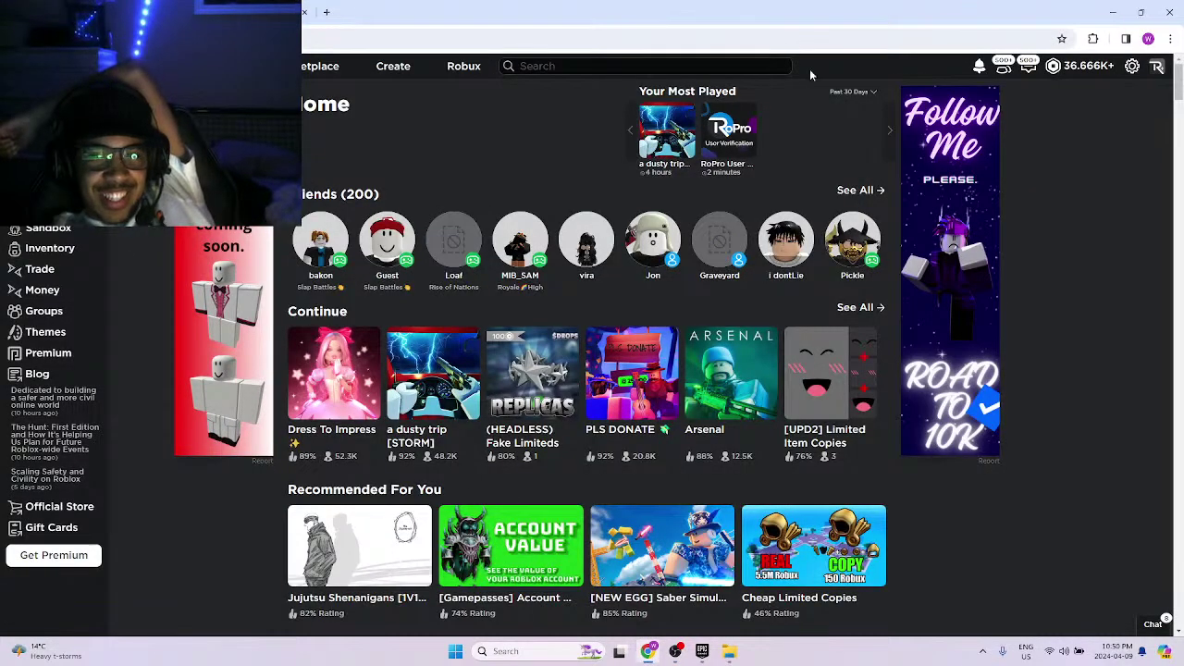
key(F5)
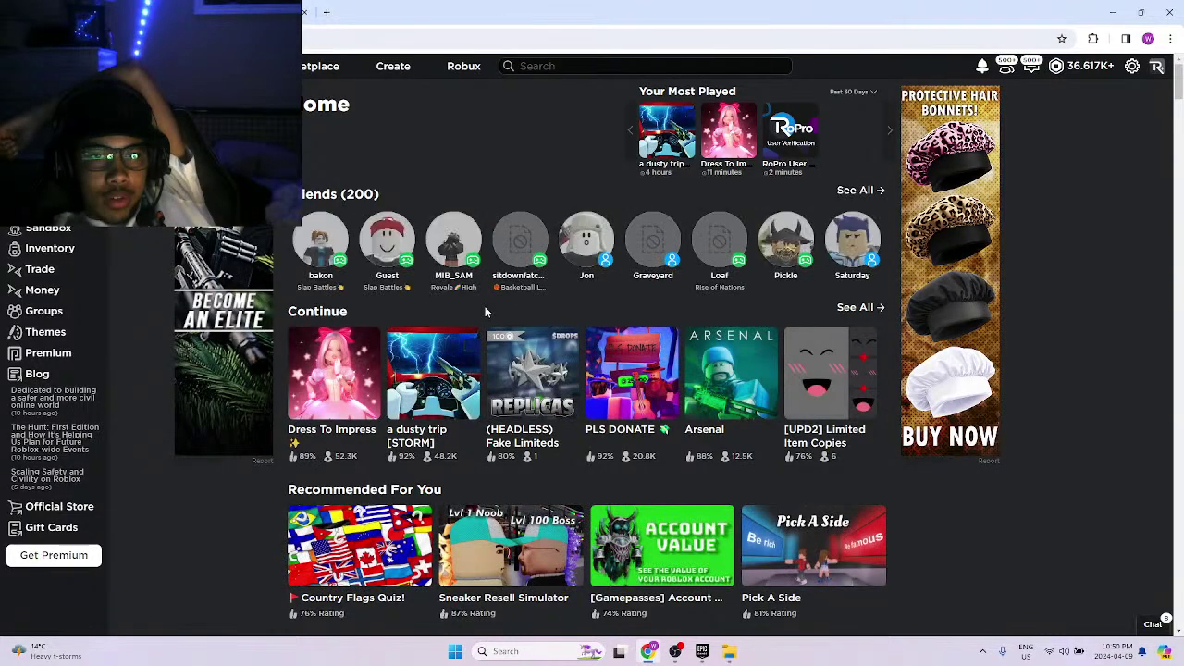
mouse_move(787, 266)
mouse_move(452, 264)
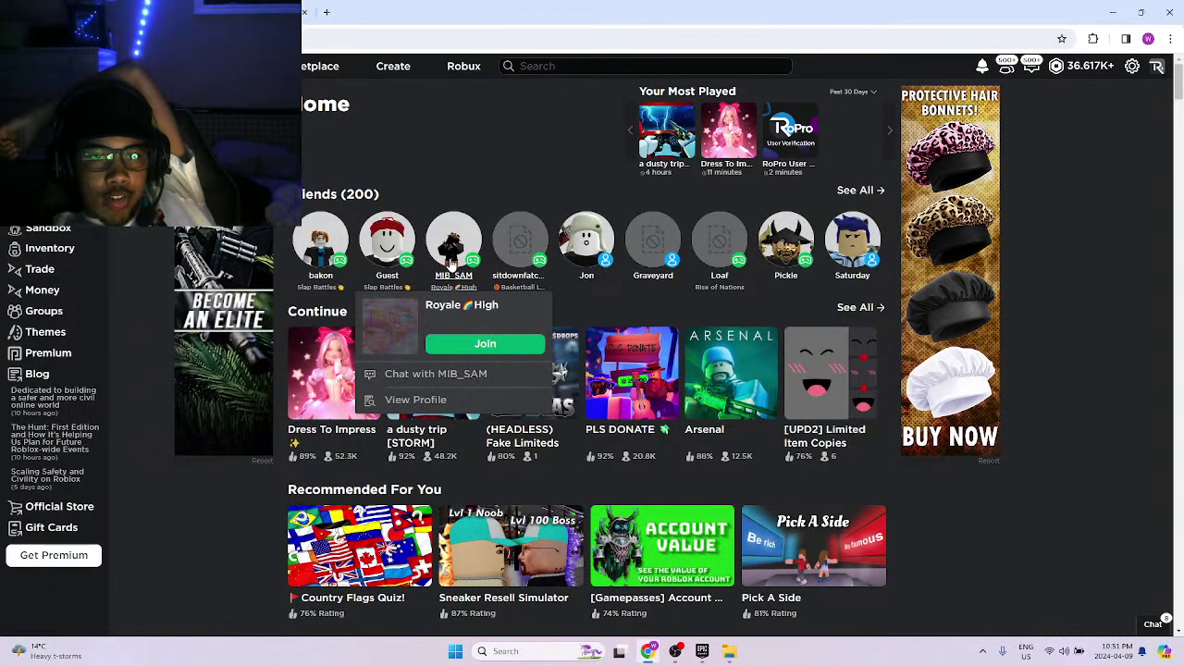
mouse_move(339, 257)
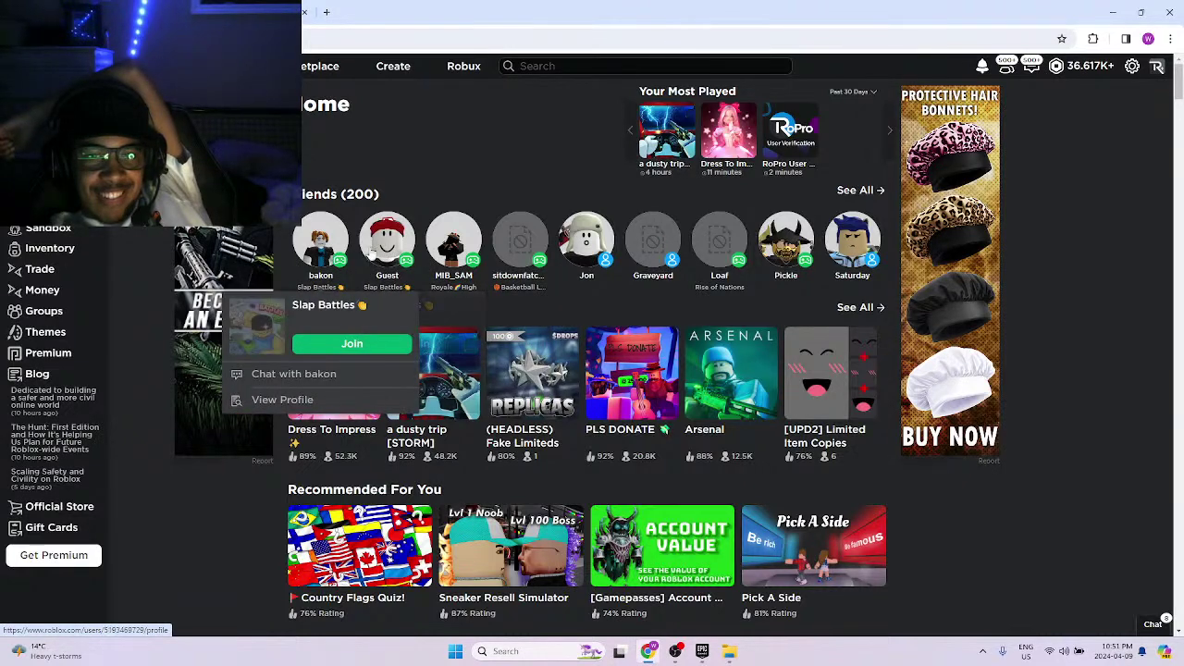
mouse_move(518, 280)
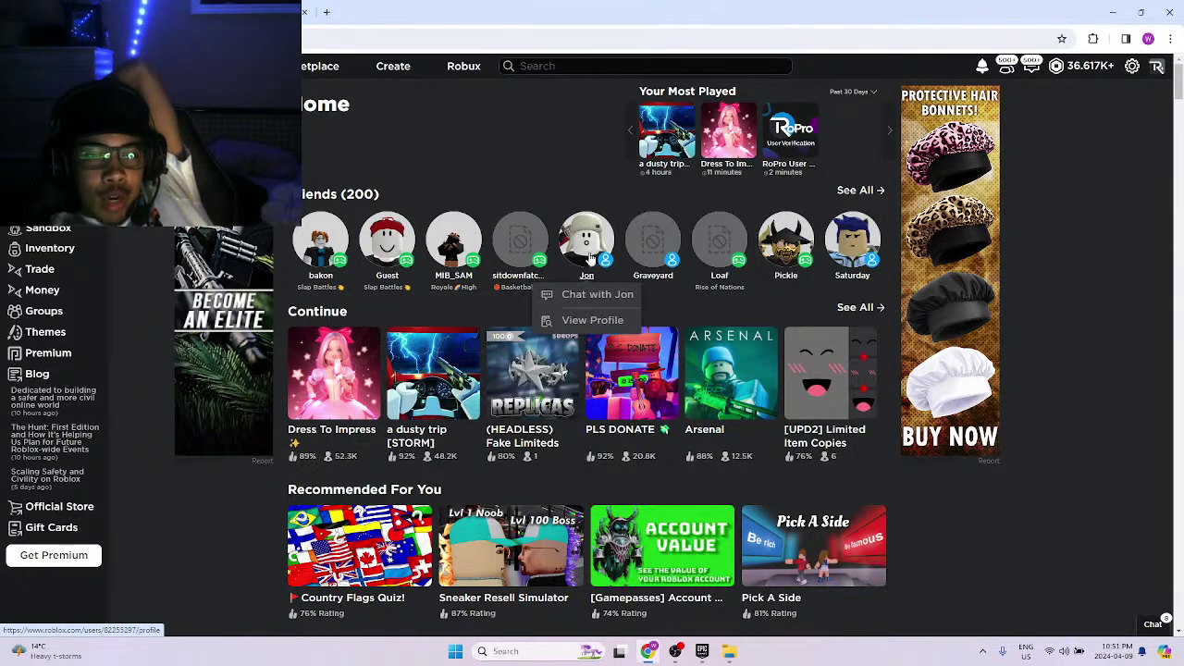
click(702, 651)
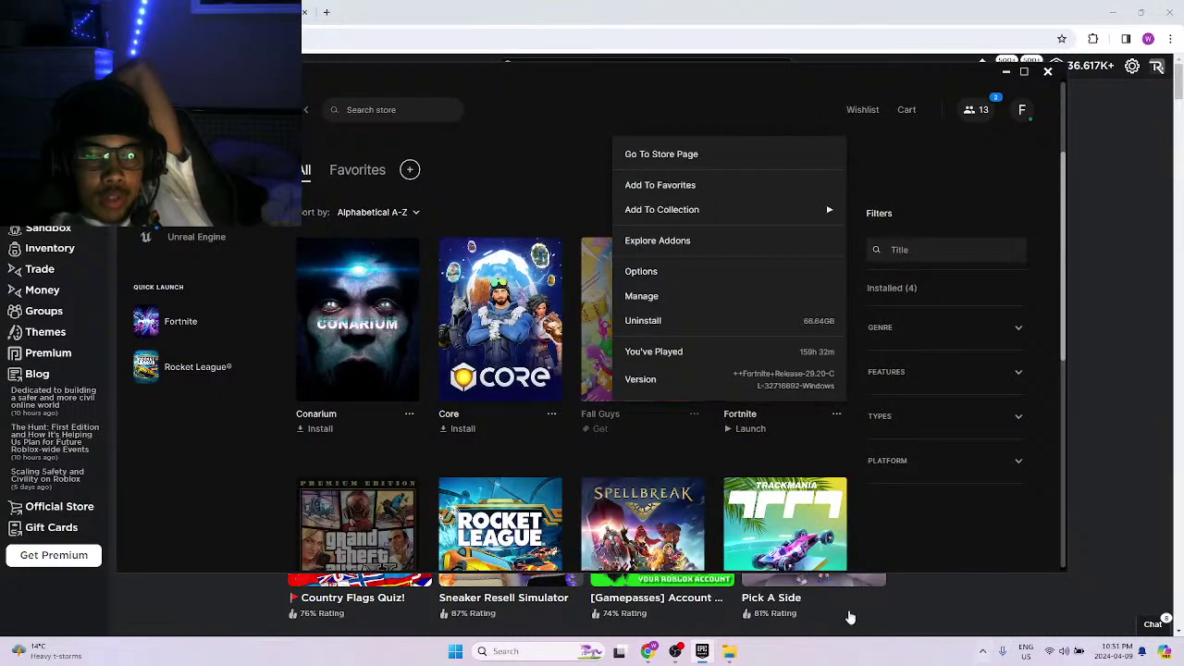
click(244, 597)
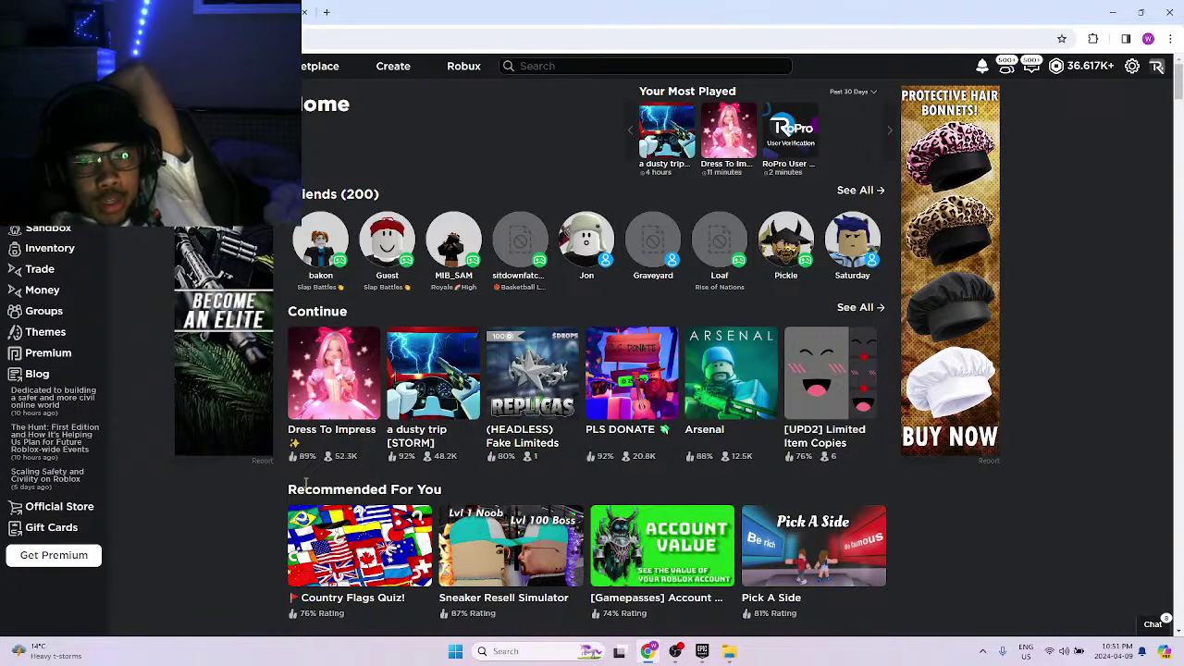
key(alt+Tab)
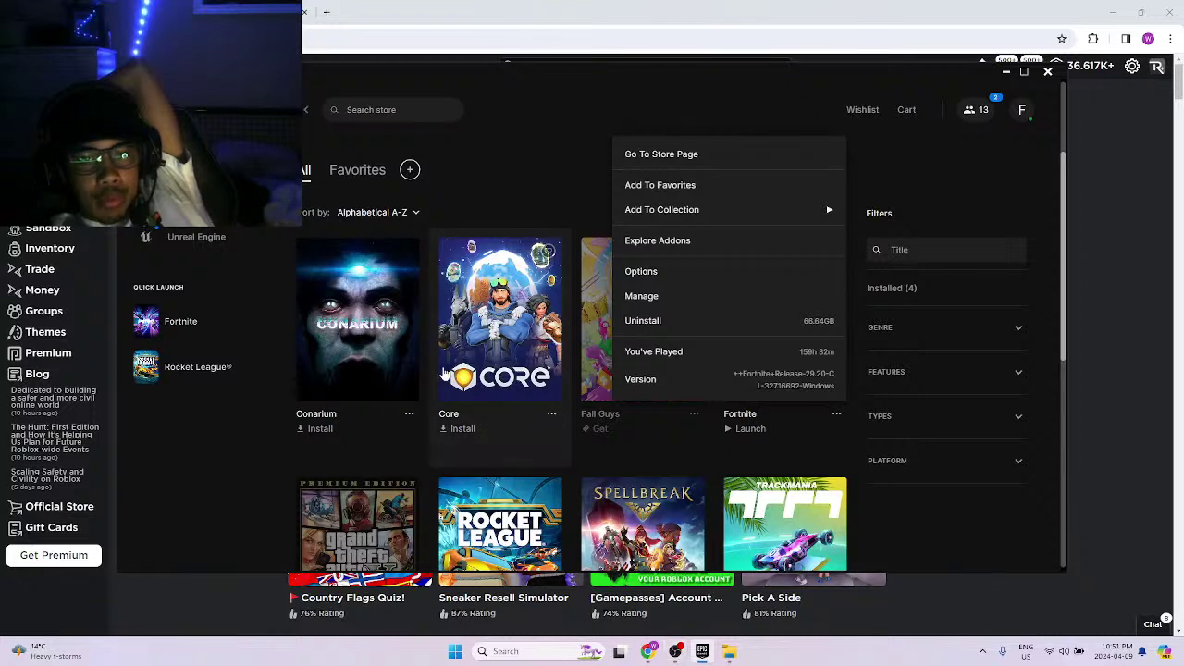
click(579, 443)
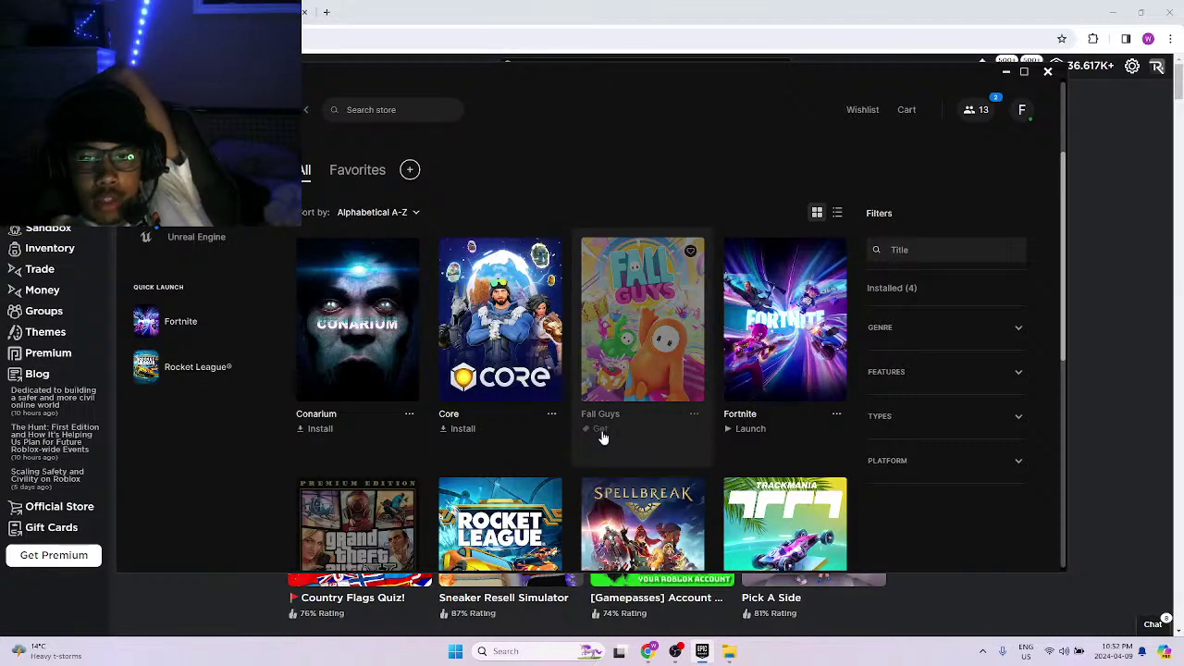
Check the Fall Guys options in the Epic Games library and look through the other owned games.
click(695, 415)
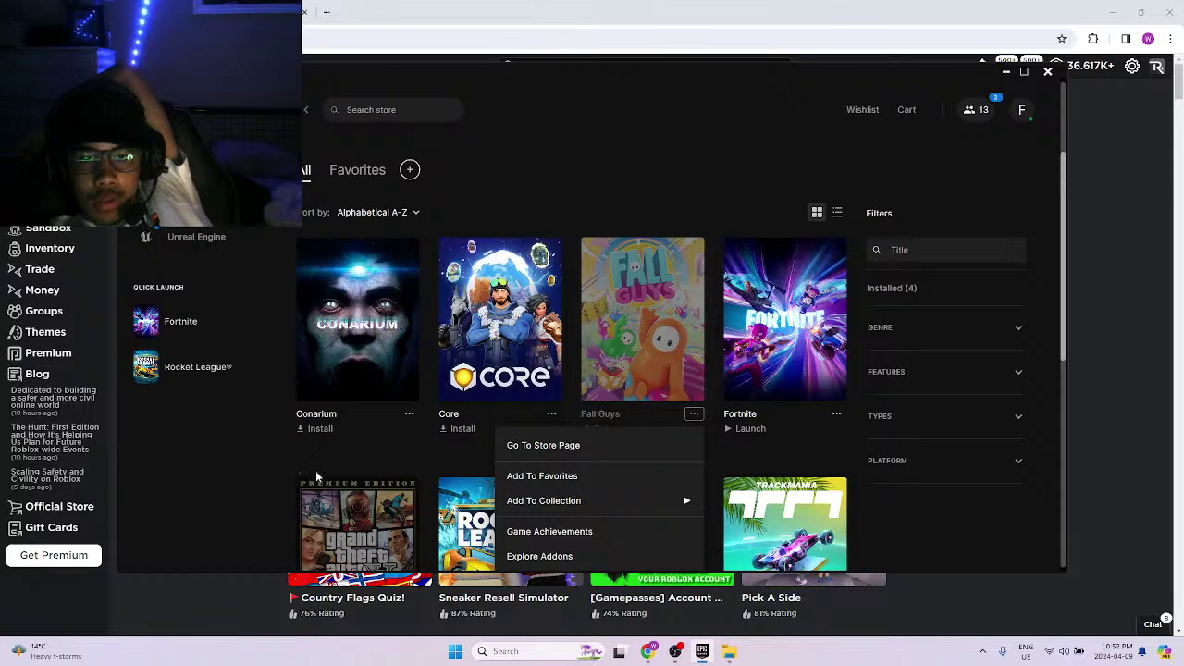
click(200, 459)
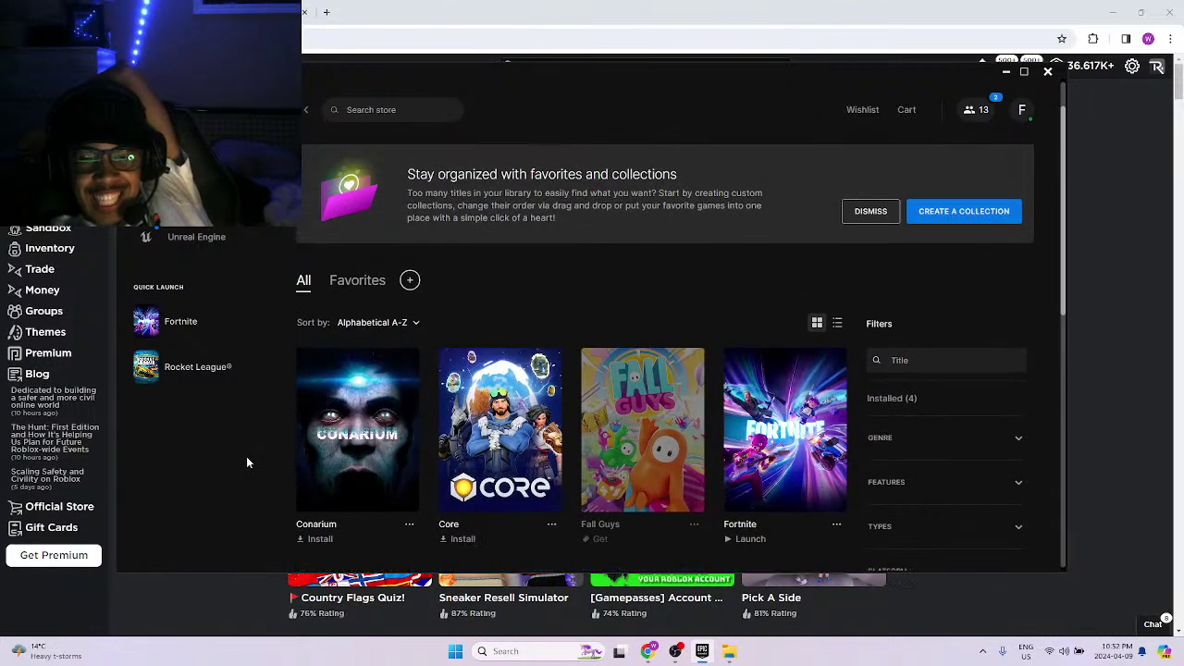
scroll(609, 456, down, 2)
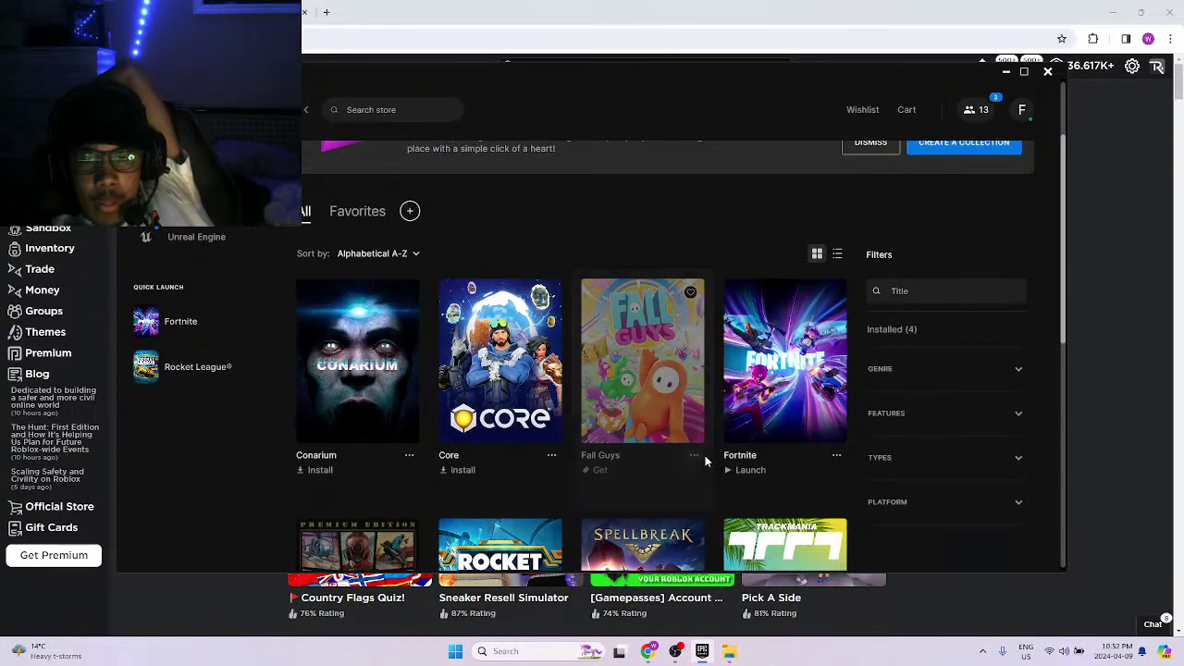
scroll(695, 468, down, 4)
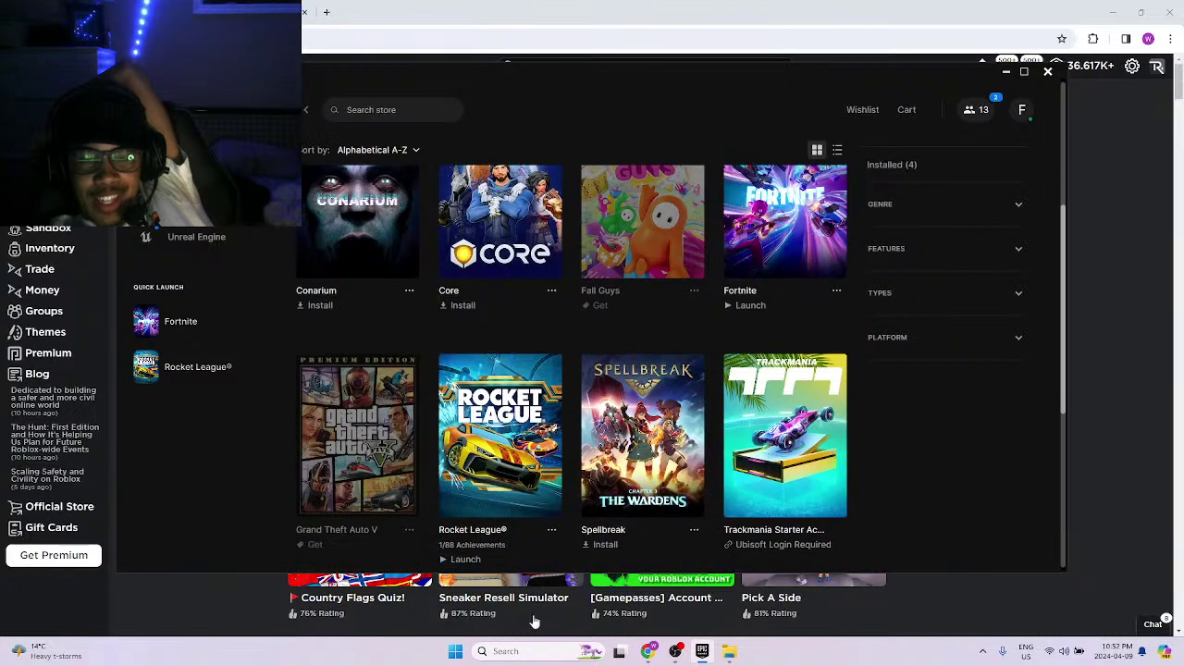
Find and launch VALORANT from Windows search, and allow Riot Client through the Windows Firewall.
click(534, 651)
text(vilora)
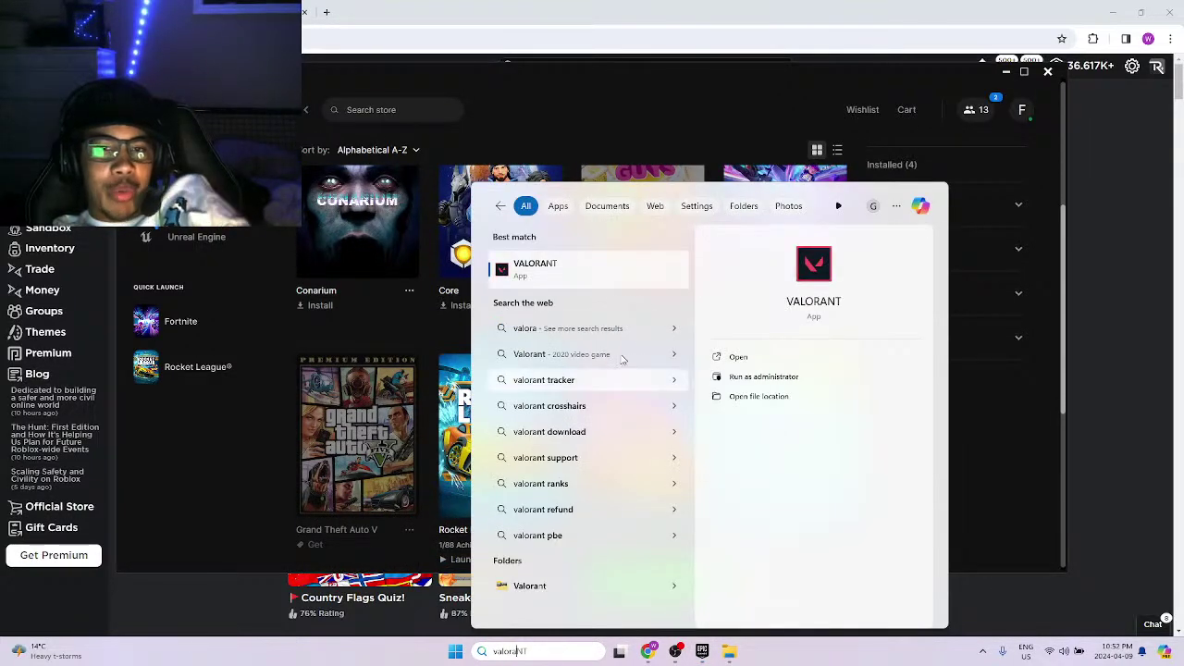
key(Escape)
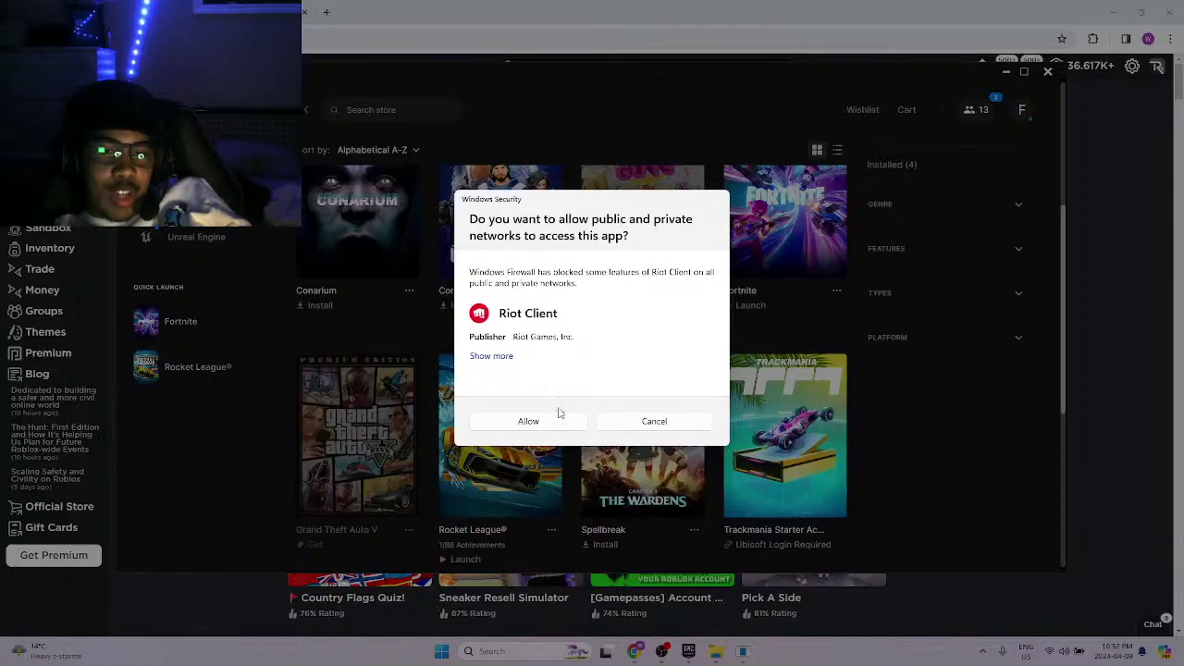
click(555, 421)
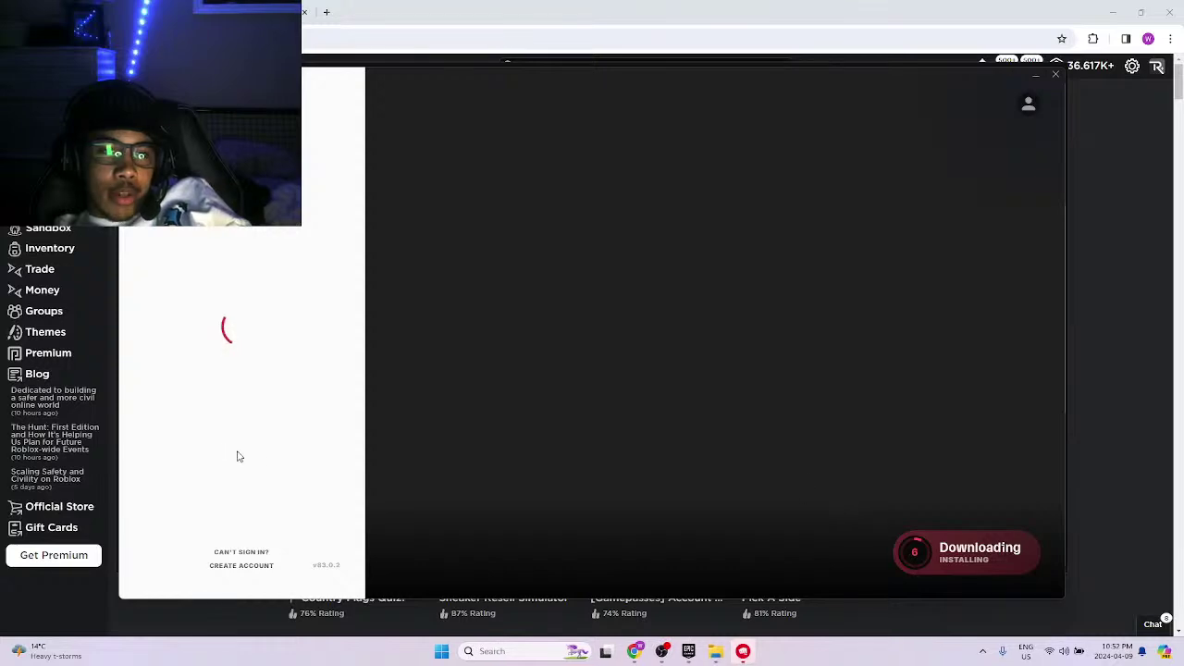
click(1071, 383)
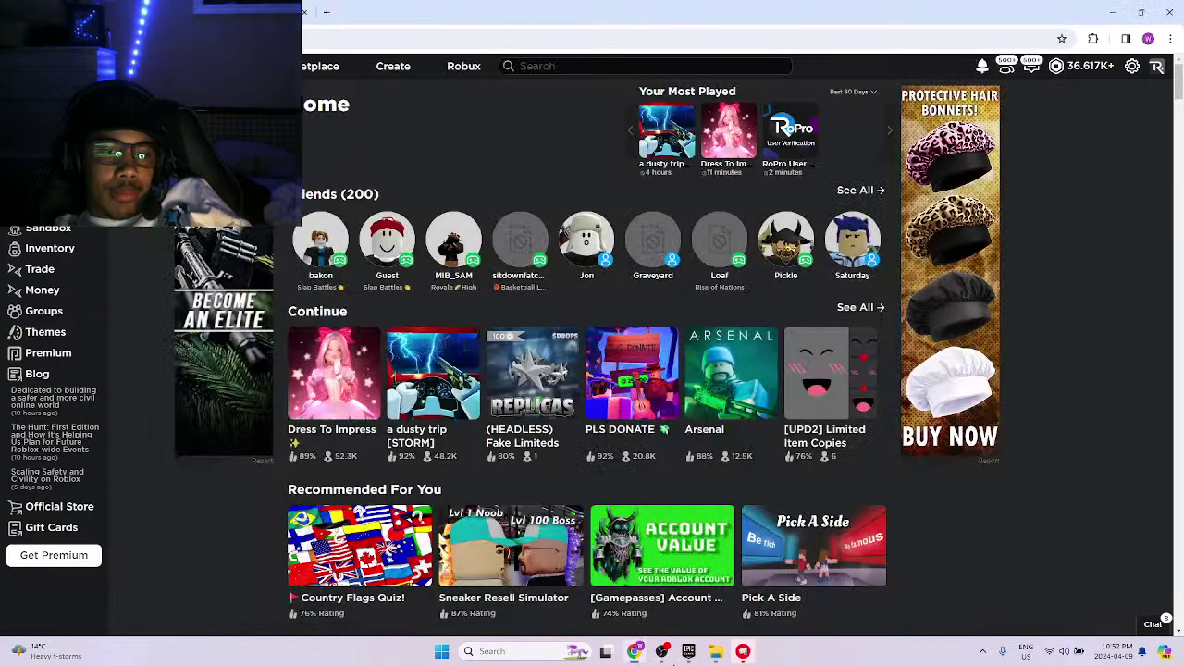
Check the streaming window and the VALORANT installation progress in Riot Client.
click(686, 653)
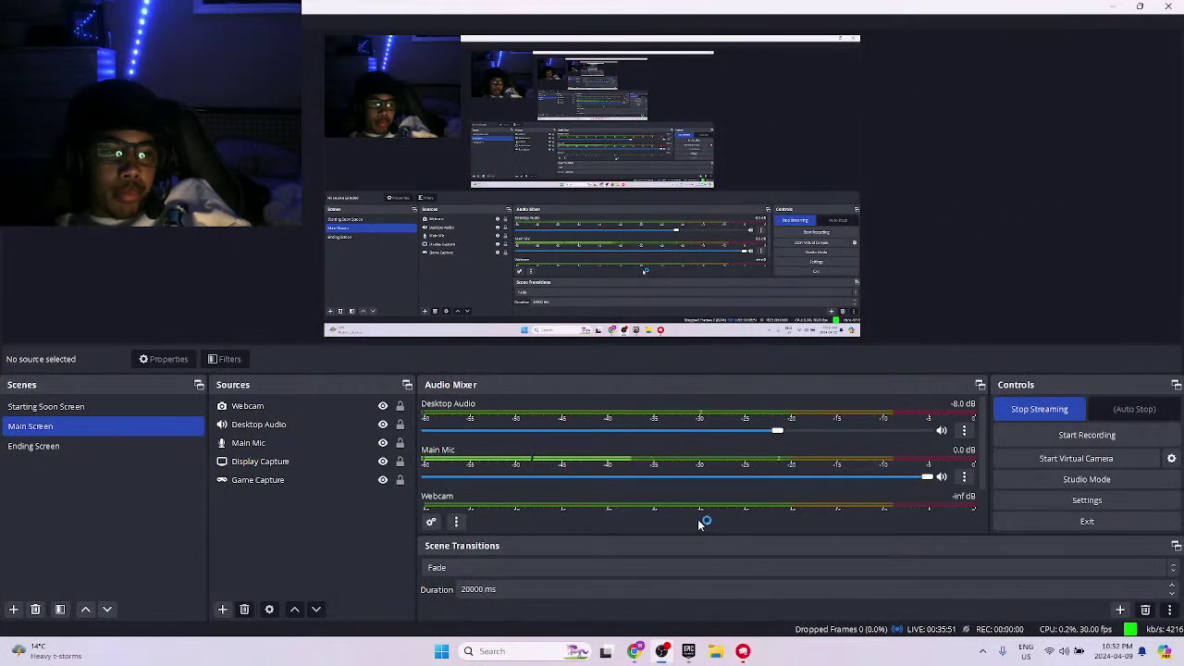
click(742, 652)
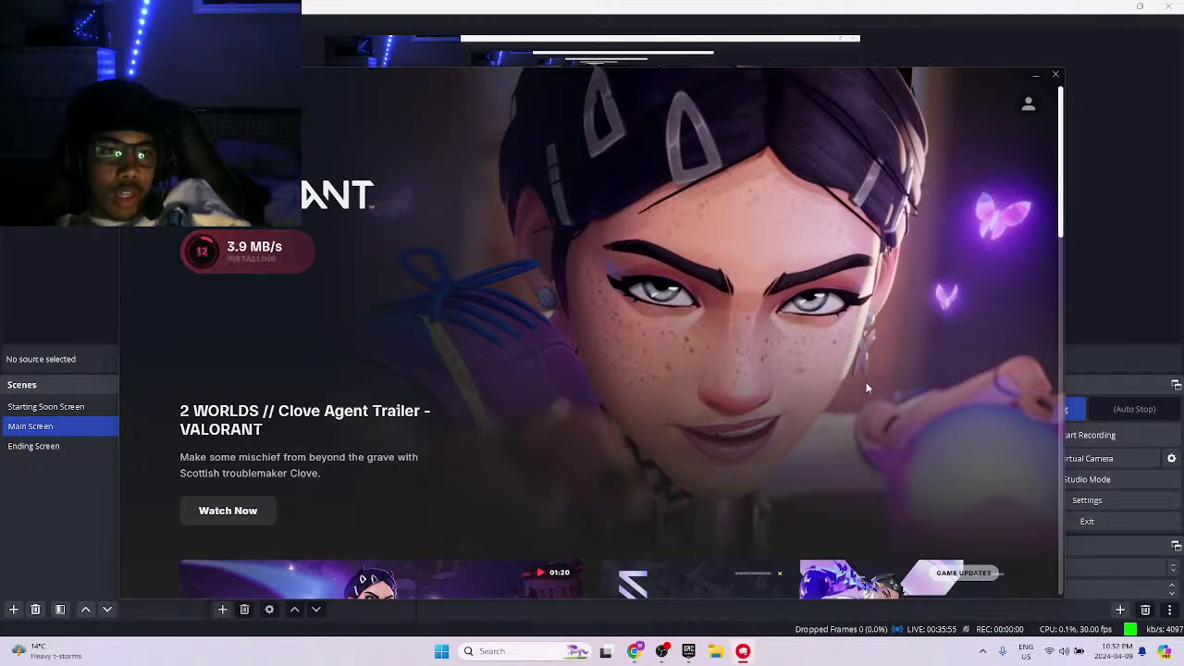
click(1078, 278)
Search Windows for "storage" and open the matching result.
click(532, 648)
text(storage)
key(Return)
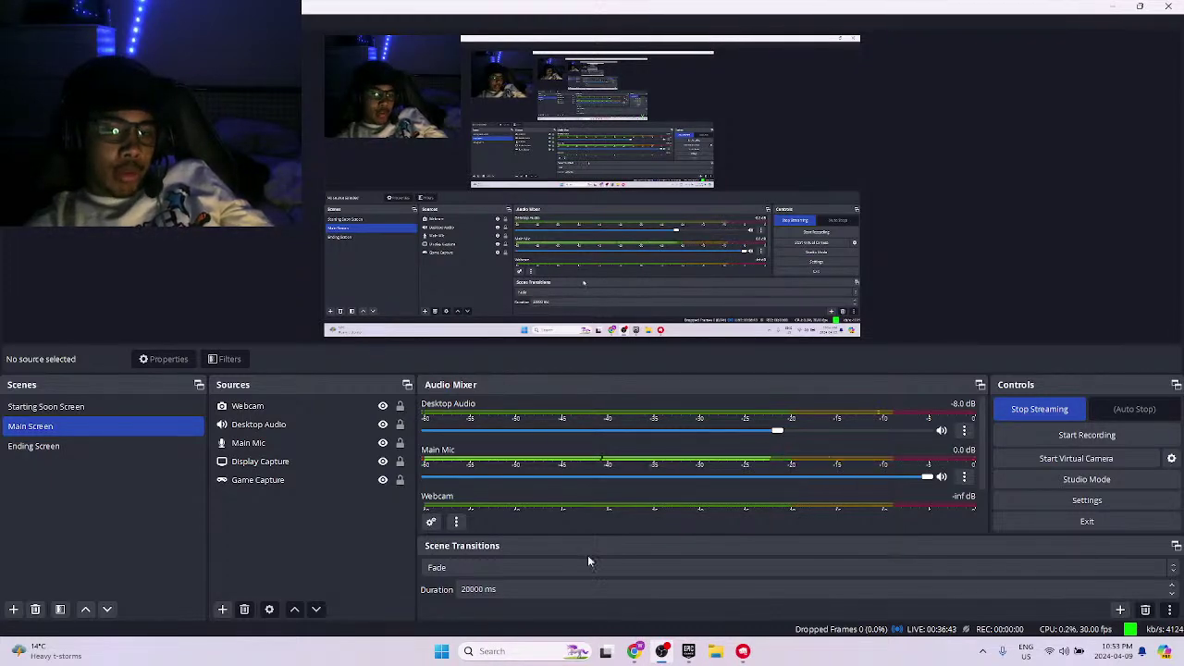
Check the live stream's analytics and chat in Chrome, then open the best match from Windows search.
click(635, 651)
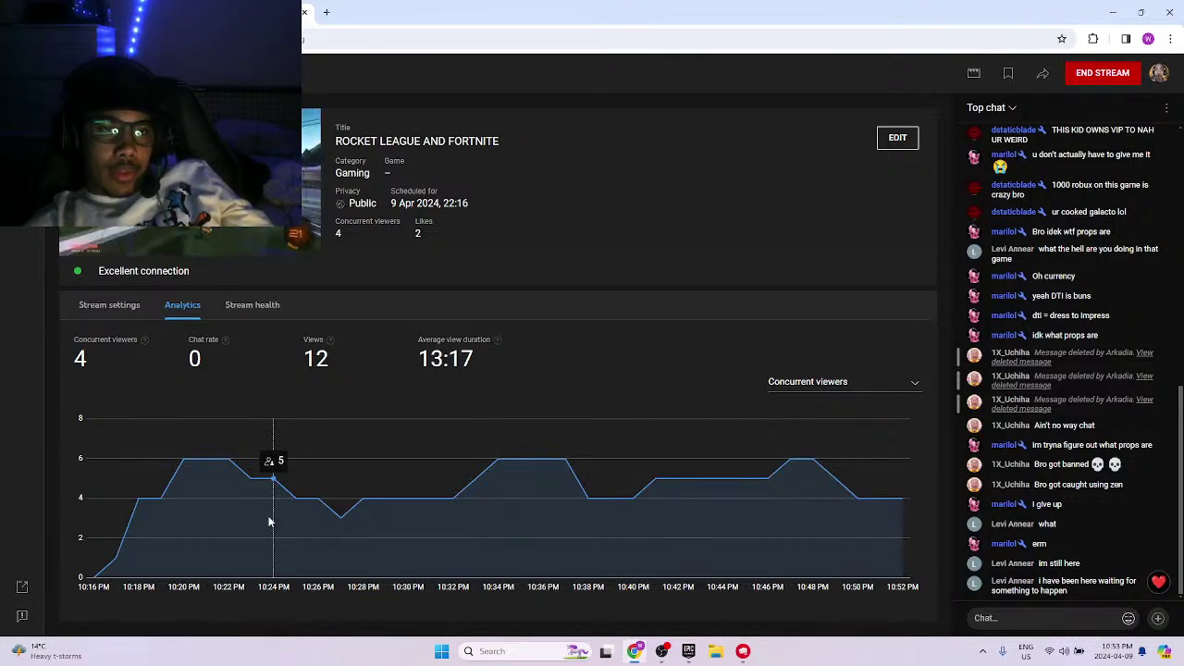
click(545, 645)
click(505, 260)
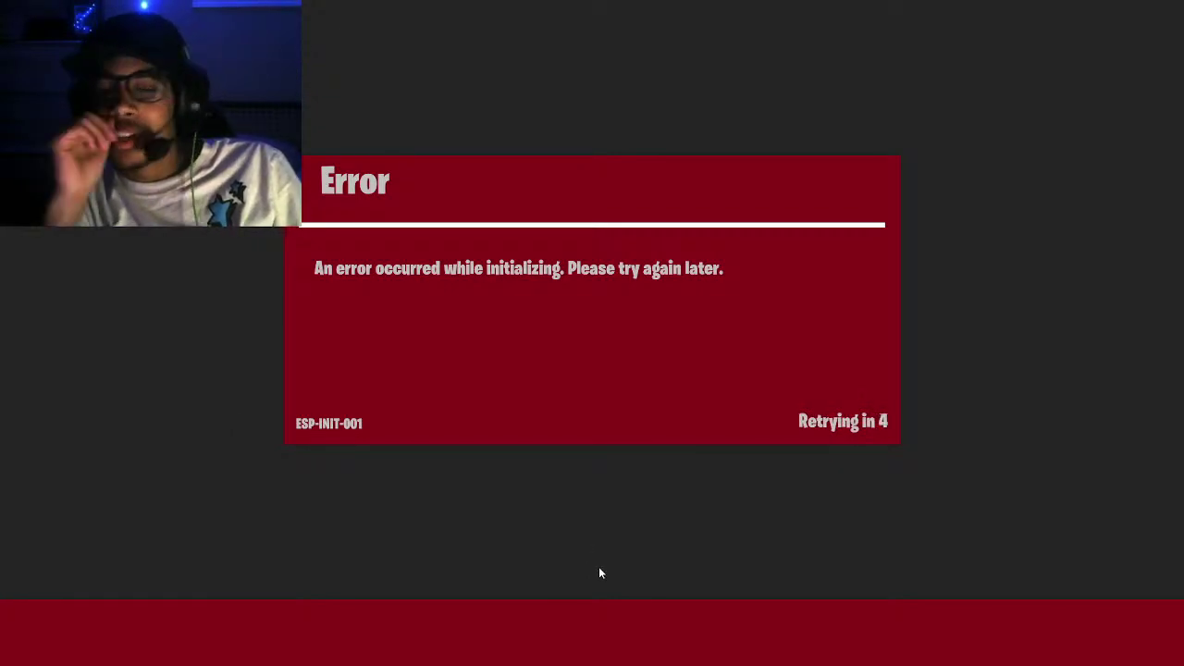
Switch from Fortnite to Chrome and search Google in a new tab for "esp init 001".
key(super)
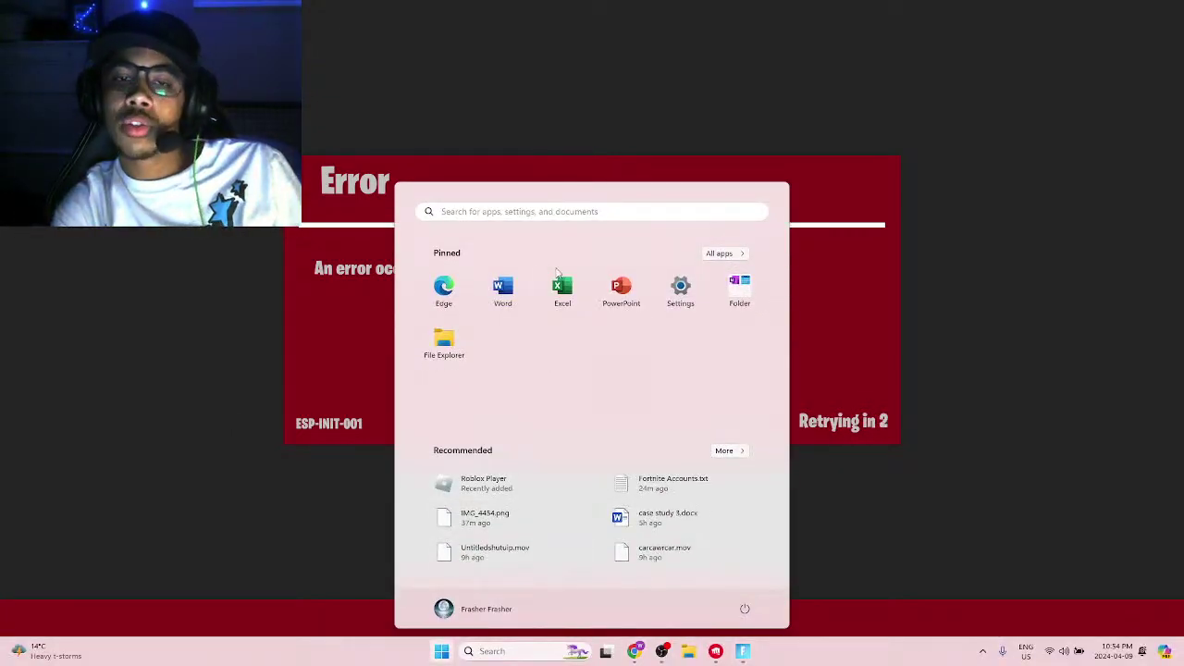
click(633, 652)
click(325, 12)
text(esp_)
text( 001)
key(Return)
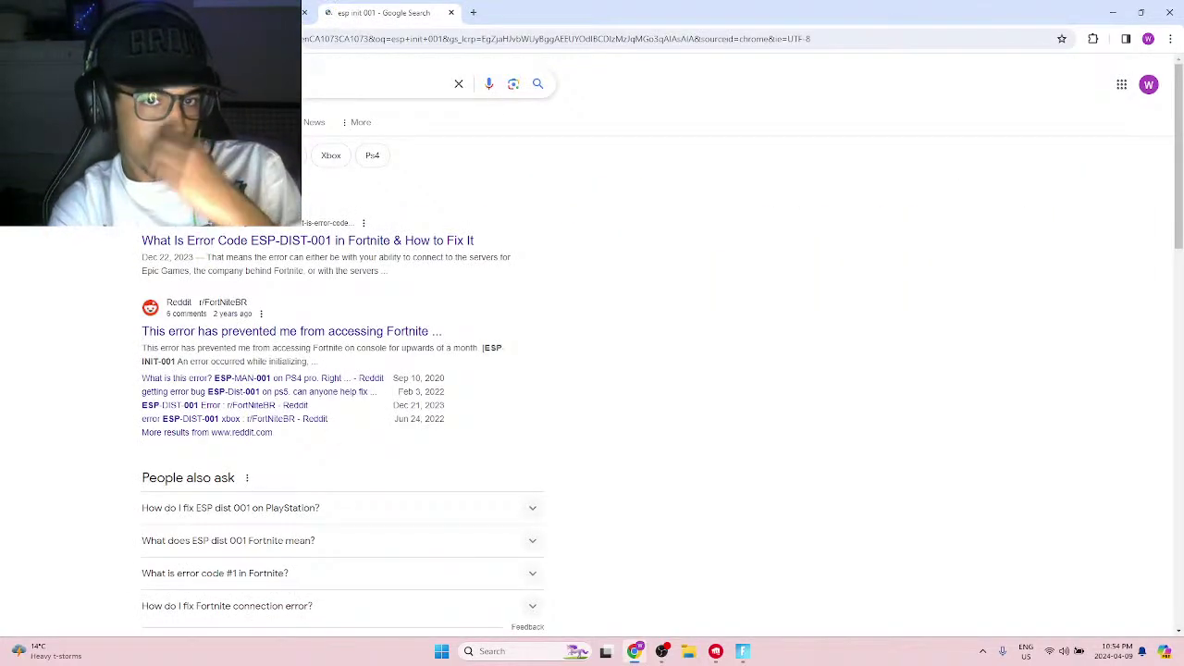
Open the article on Fortnite error code ESP-DIST-001, compare it with the error in the game and examine the suggested fixes.
click(339, 242)
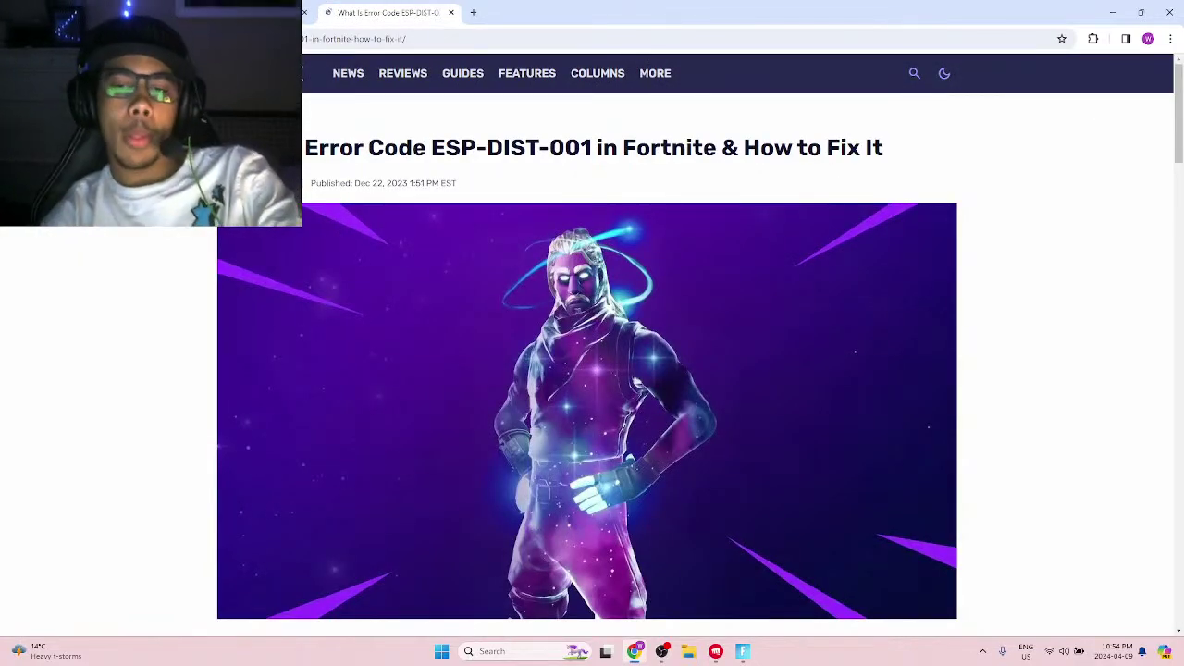
scroll(549, 307, down, 5)
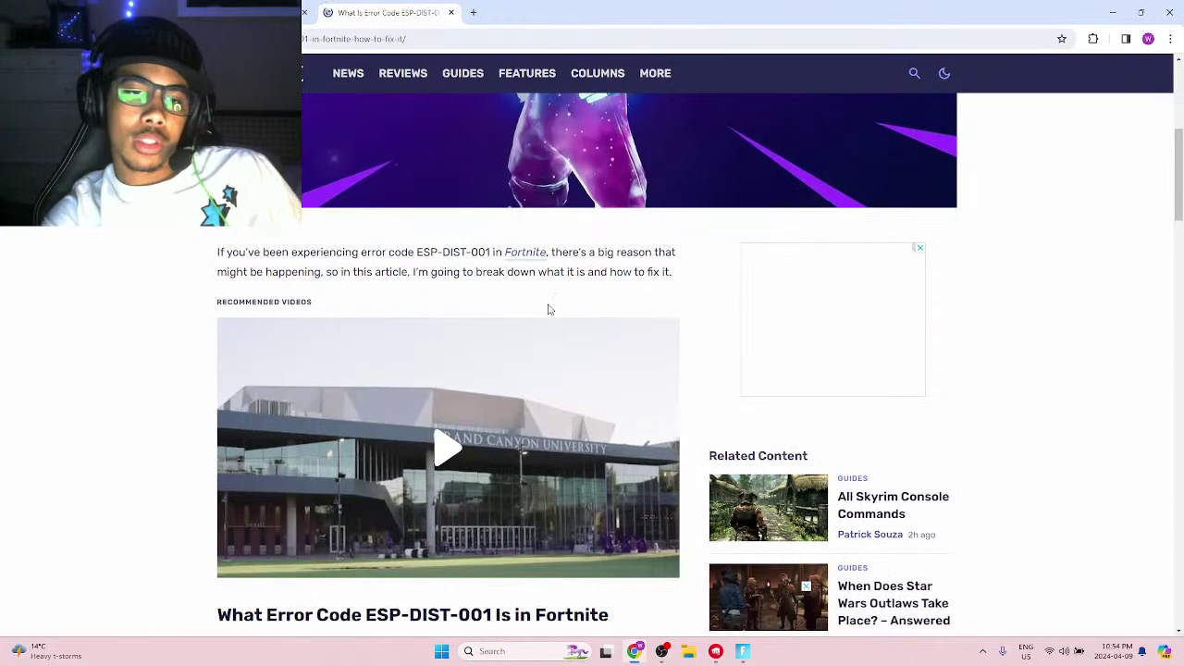
scroll(555, 305, down, 5)
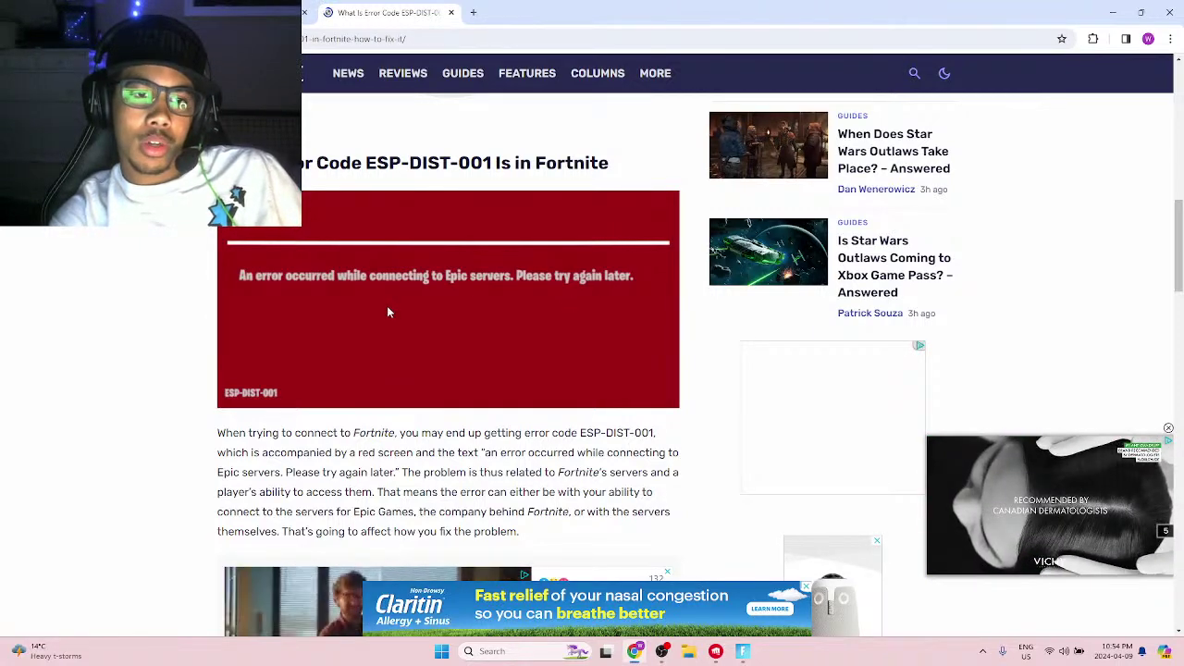
scroll(387, 314, down, 1)
click(743, 652)
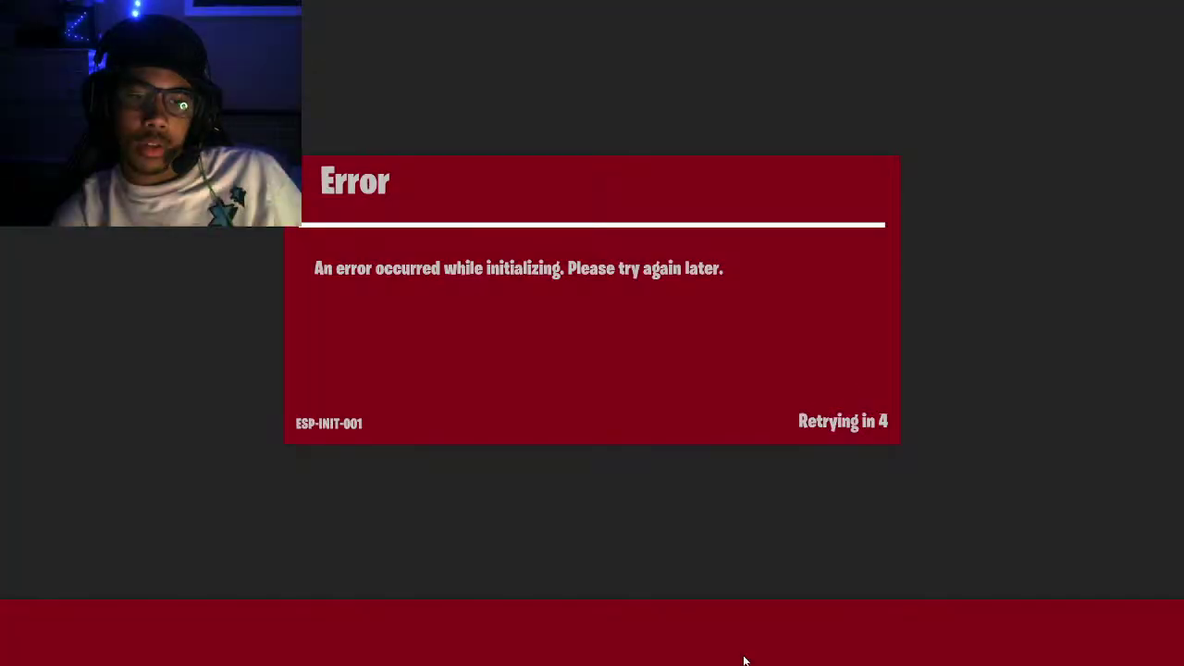
key(super)
key(super)
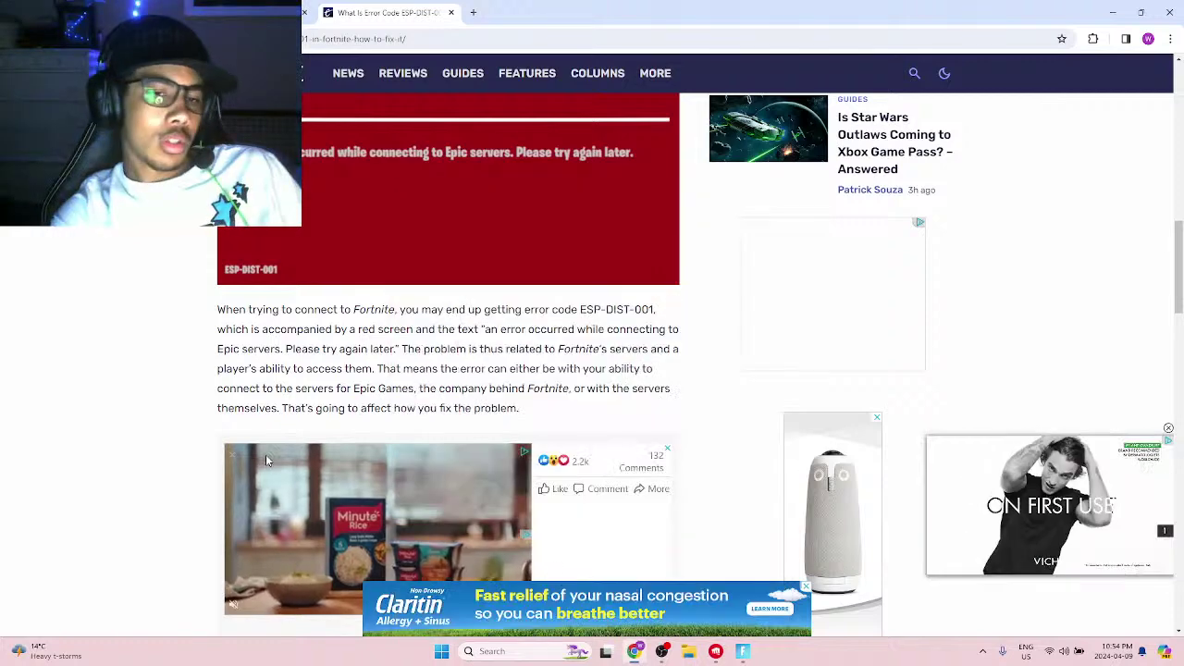
scroll(433, 350, down, 3)
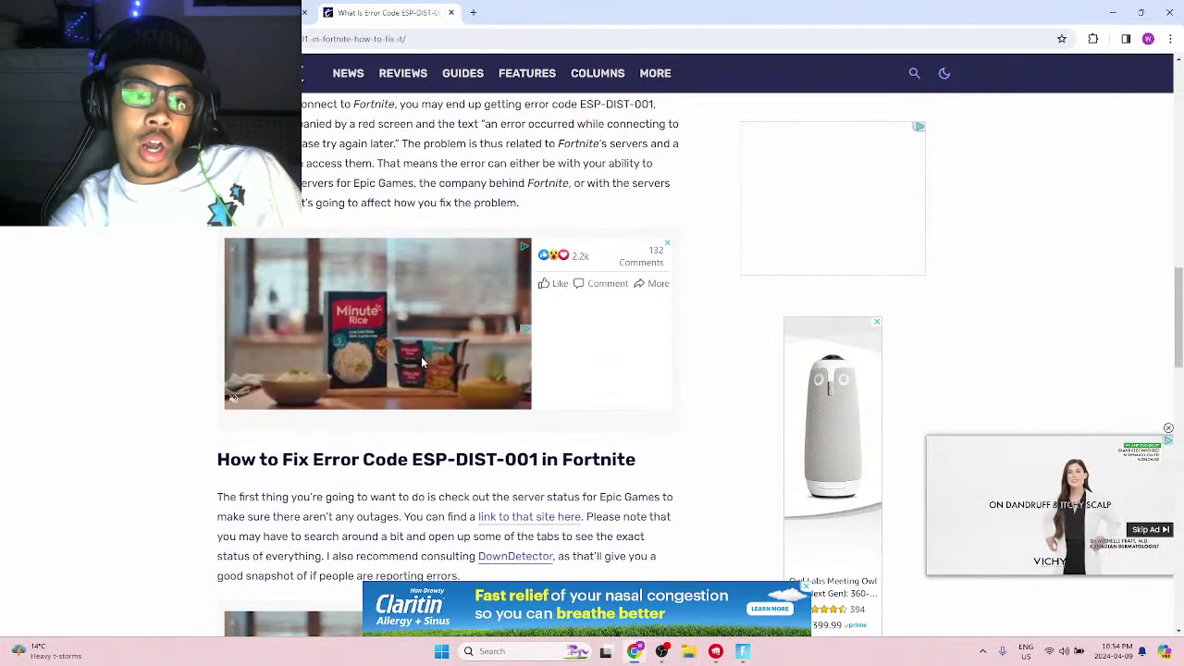
scroll(587, 201, up, 3)
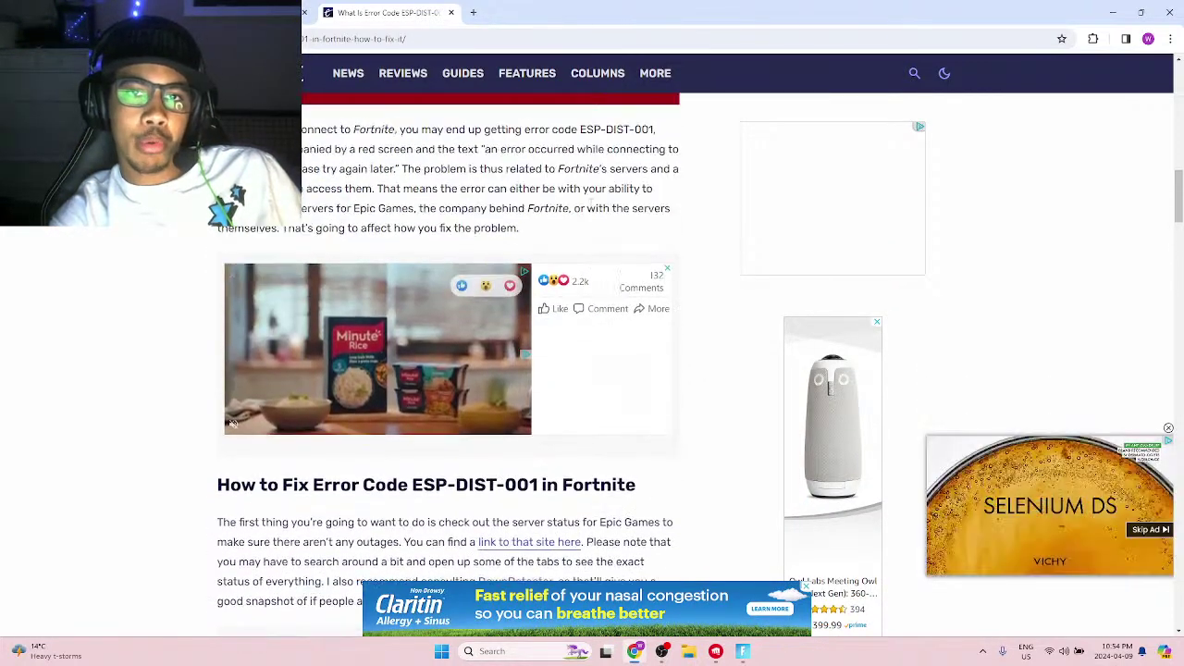
Search Google in a new tab for "fortnitwe donw", examine Downdetector's Fortnite outage reports and close the tab.
click(473, 12)
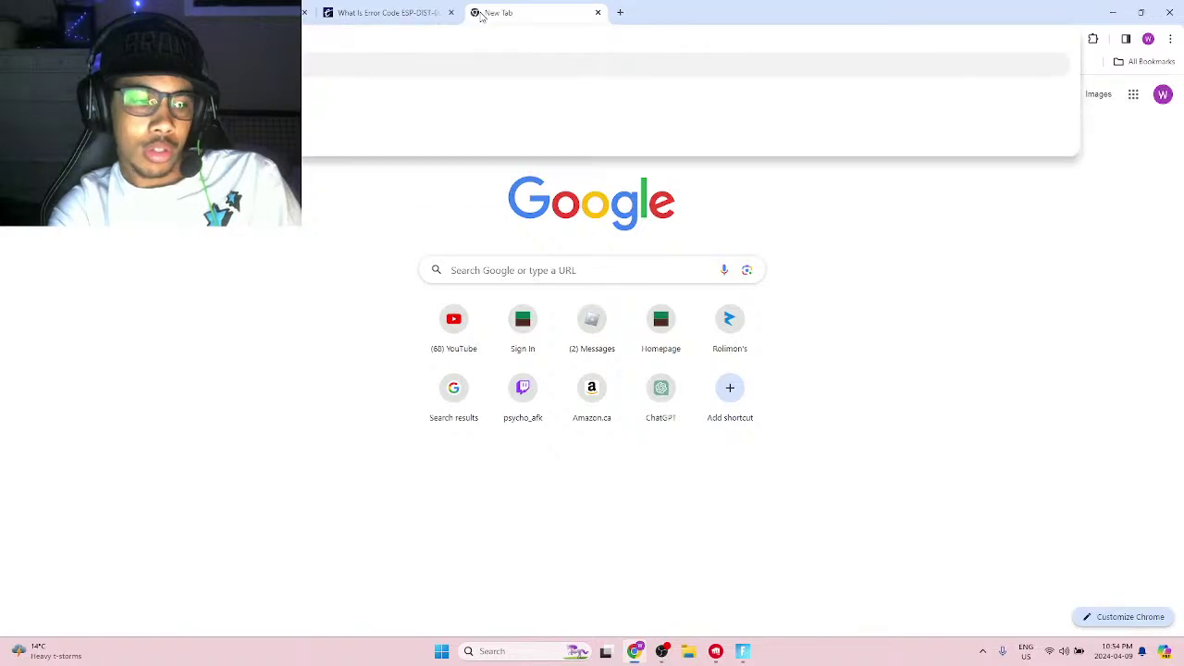
text(fortnitwe donw)
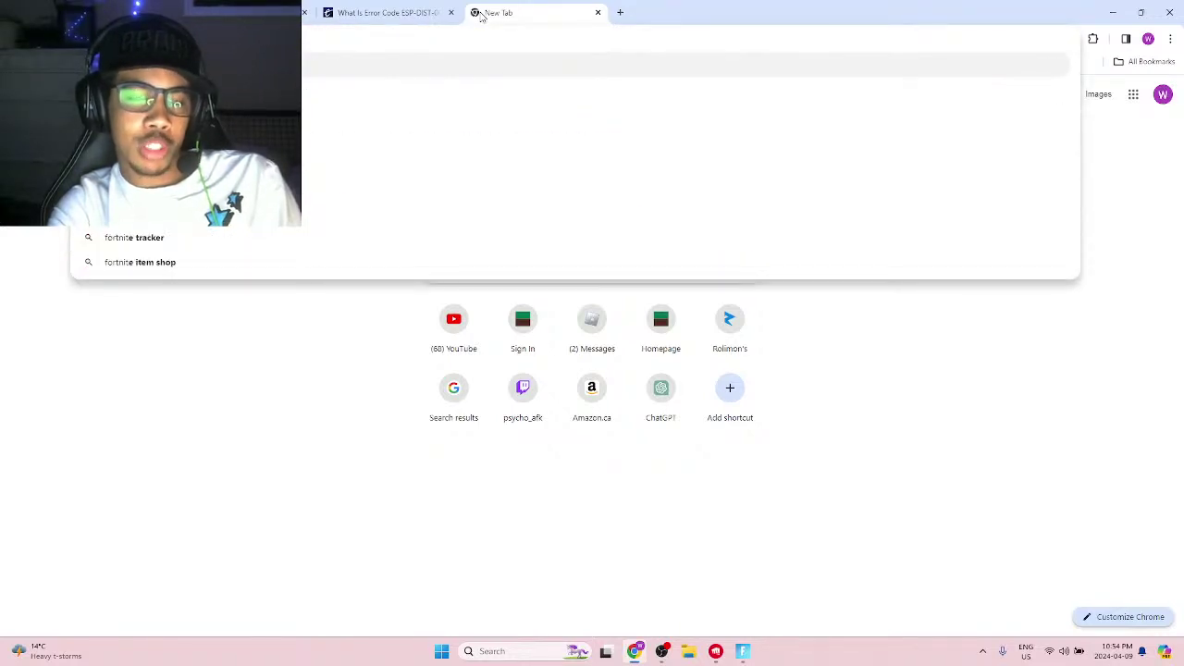
key(Return)
scroll(305, 212, down, 3)
scroll(286, 379, down, 2)
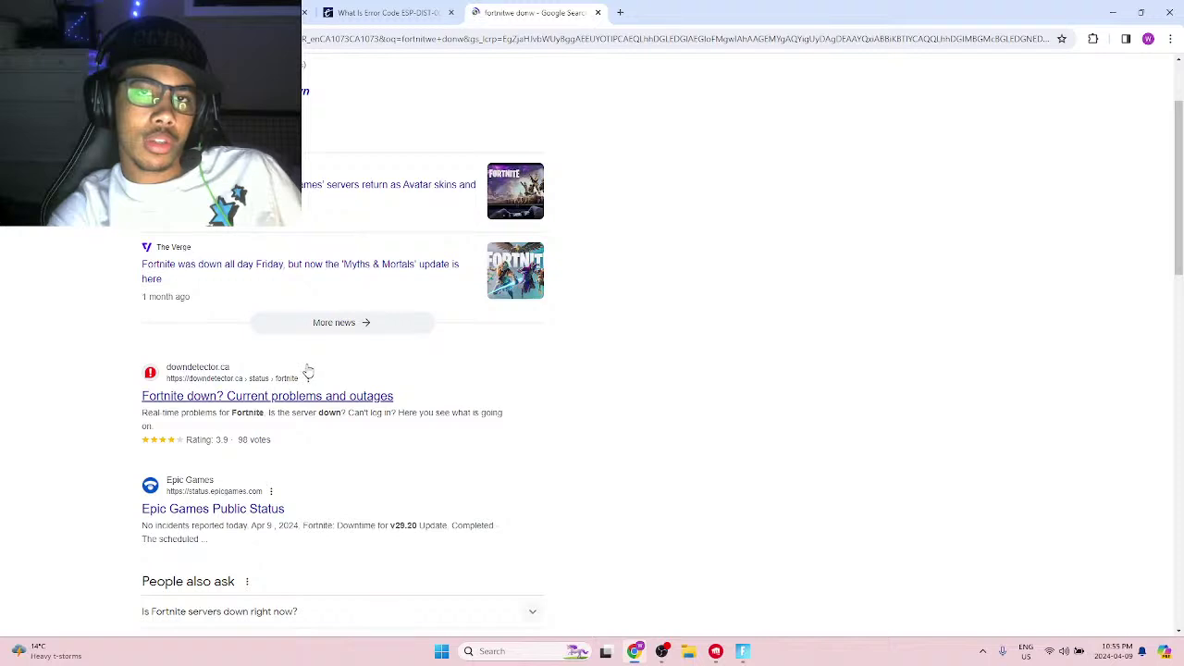
click(308, 365)
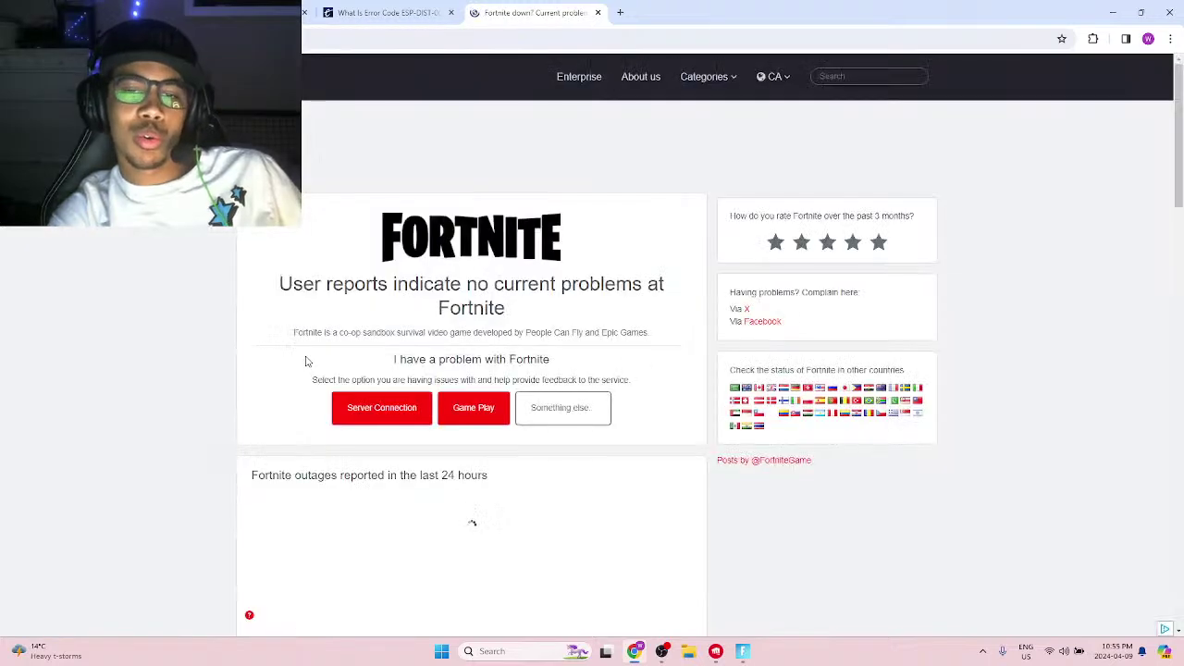
scroll(668, 451, down, 1)
scroll(666, 444, down, 1)
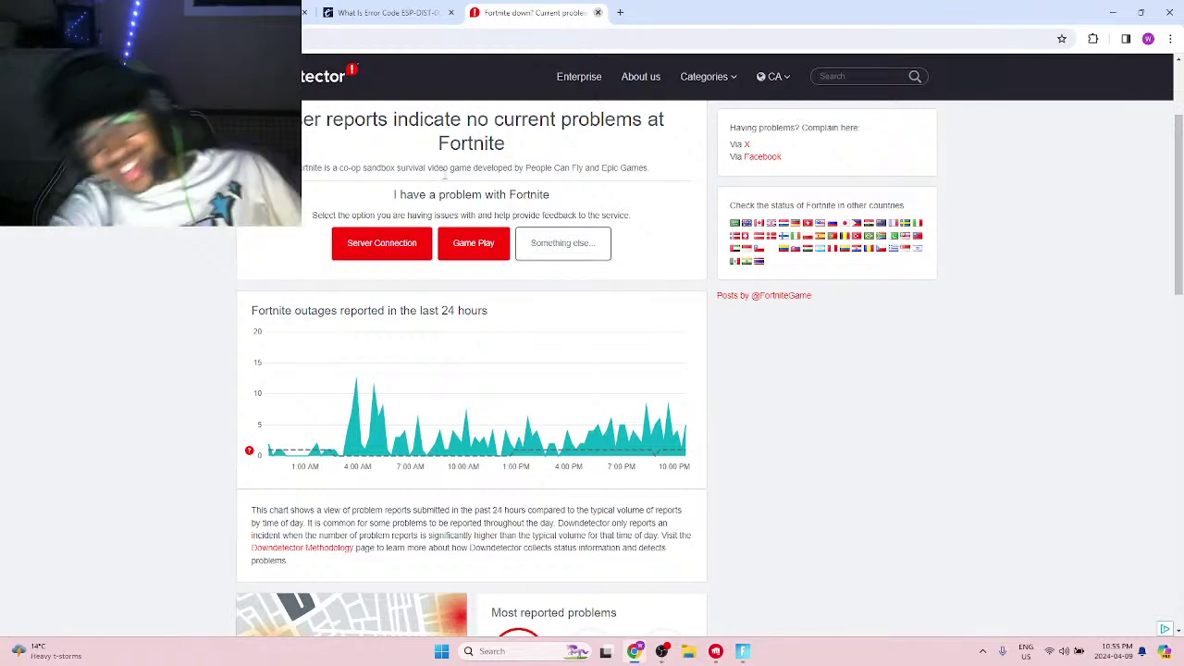
key(ctrl+w)
Leave the error code article, open the Reddit thread about ESP-INIT-001 from the search results and pause its video.
scroll(362, 183, down, 6)
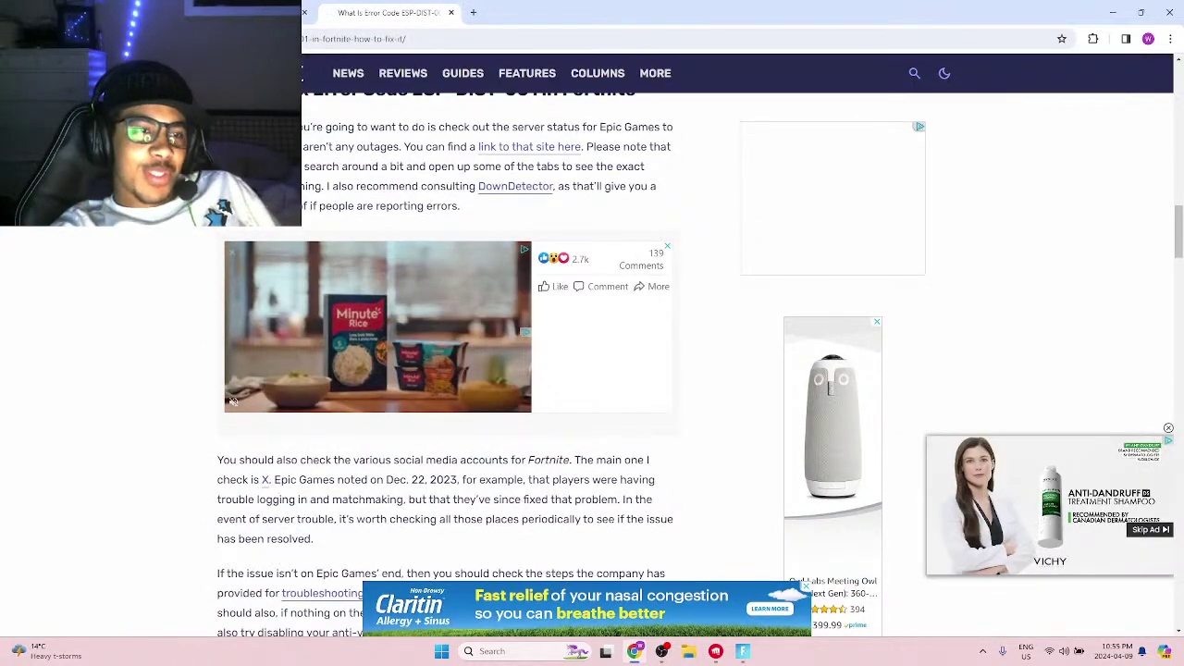
key(alt+Left)
click(182, 331)
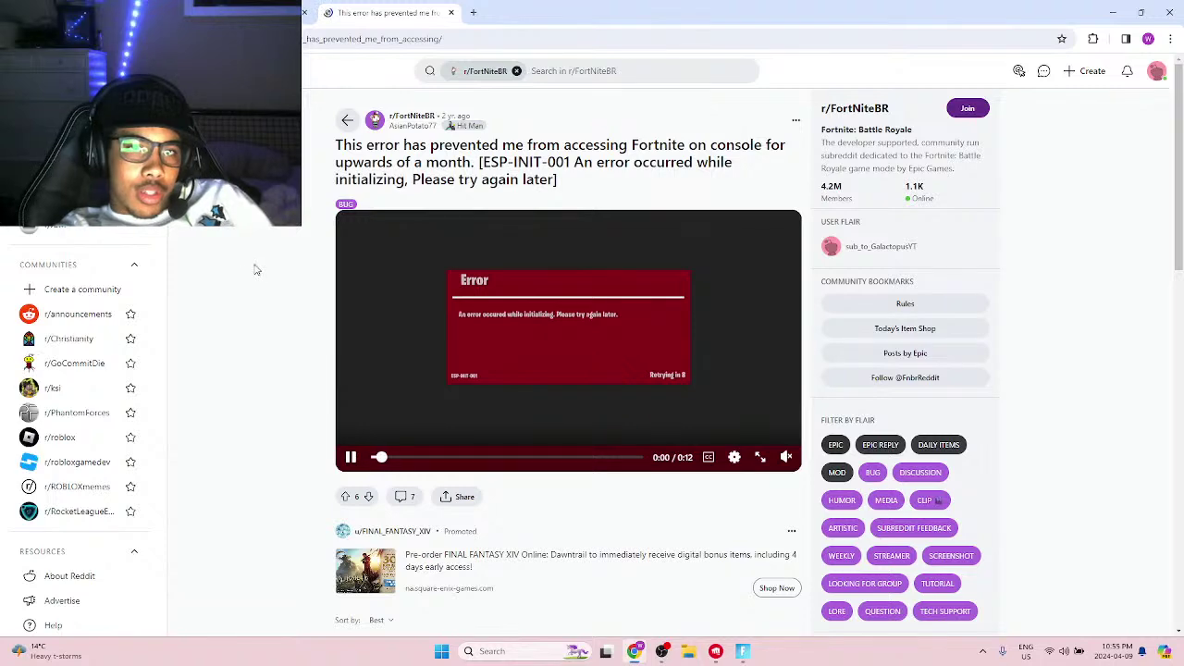
click(350, 459)
Read the Reddit thread's comments for possible ESP-INIT-001 fixes and close the tab.
scroll(387, 449, down, 3)
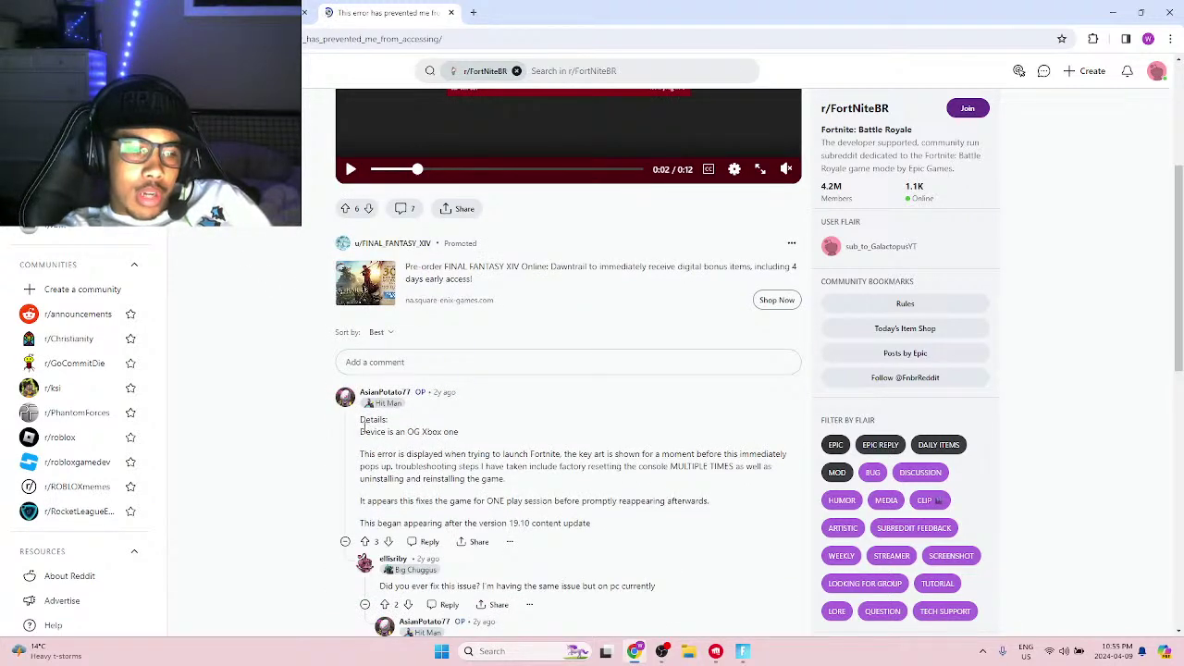
scroll(479, 423, down, 1)
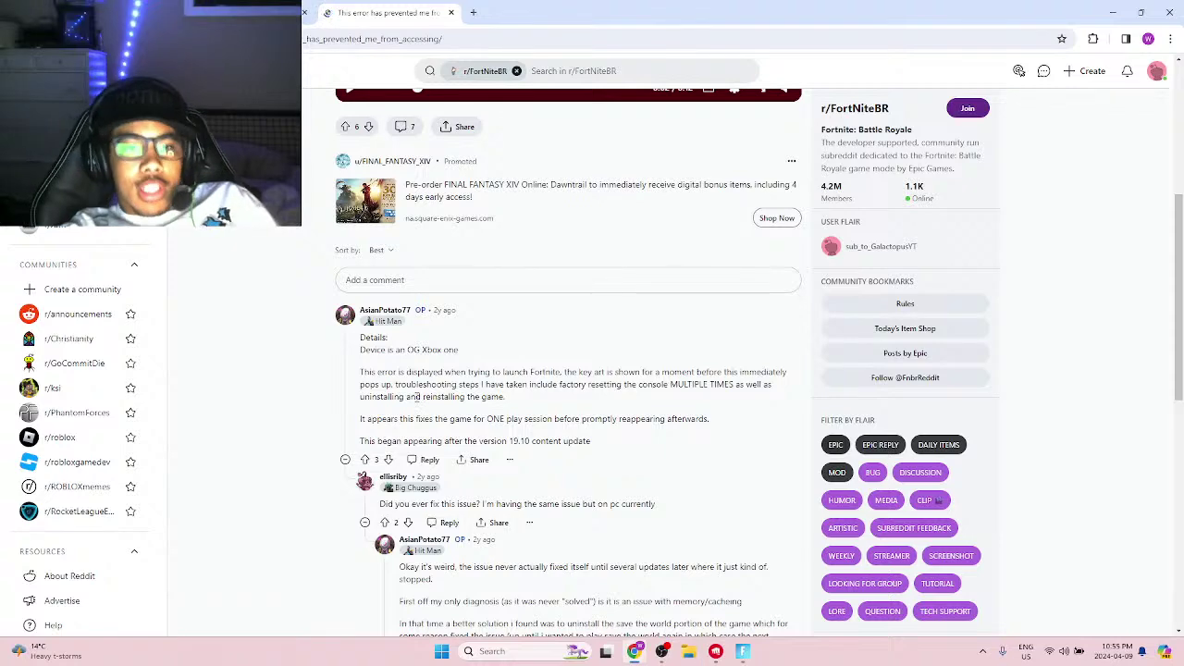
scroll(408, 395, down, 1)
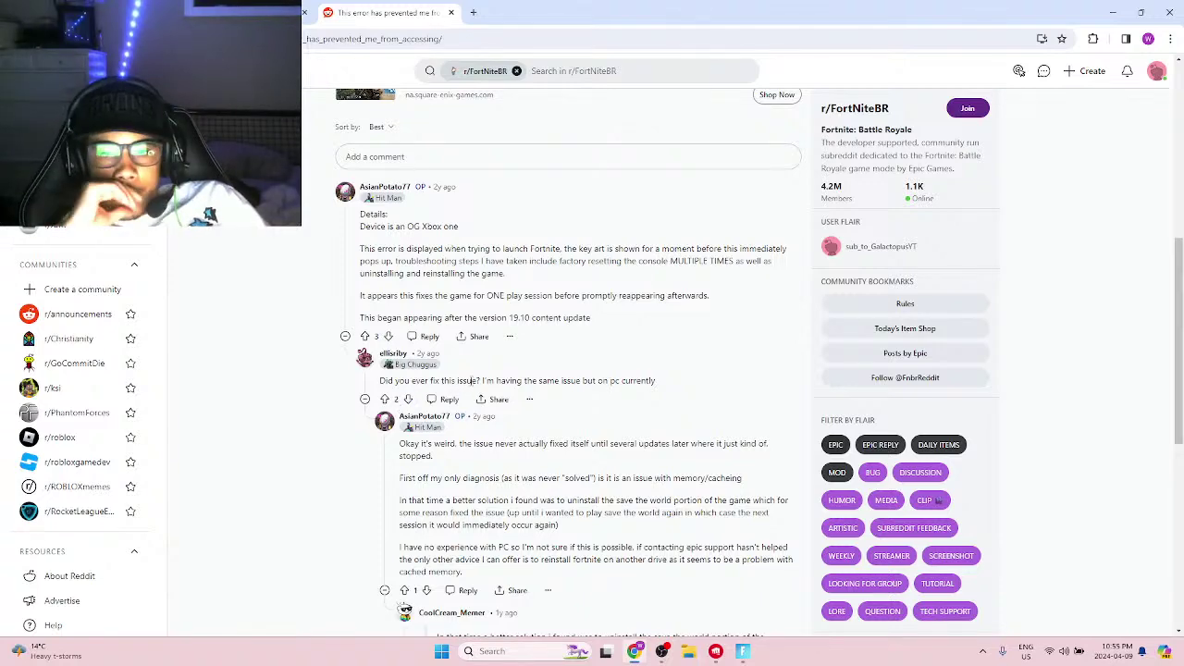
scroll(693, 261, down, 2)
scroll(597, 385, down, 2)
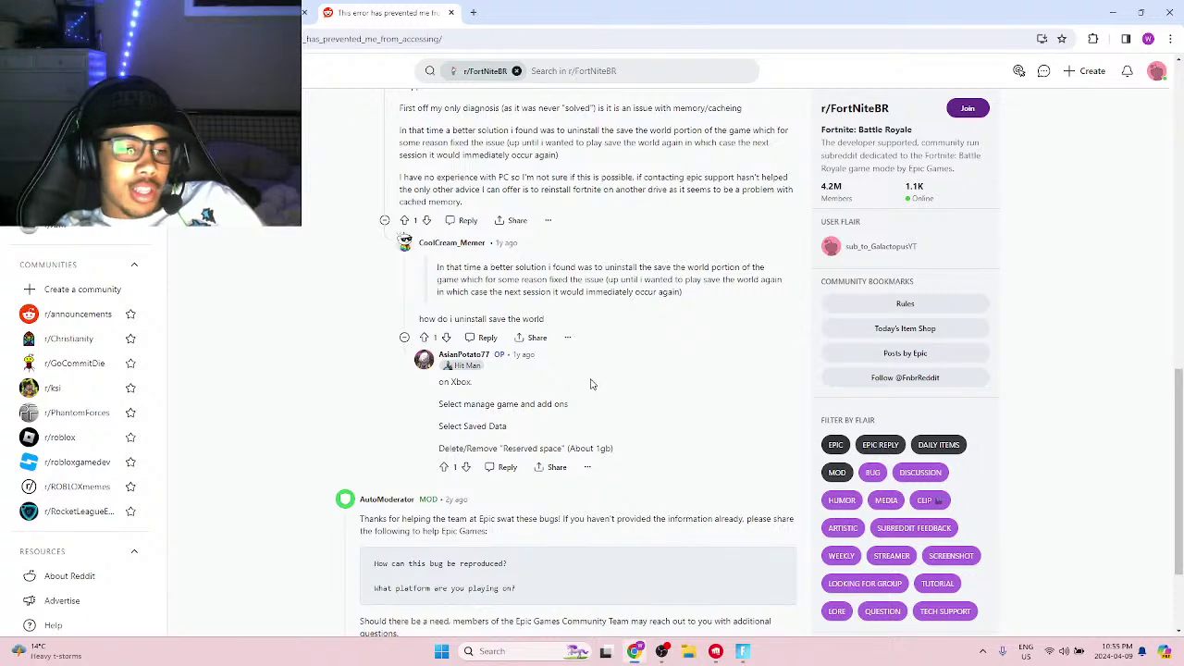
scroll(569, 384, down, 2)
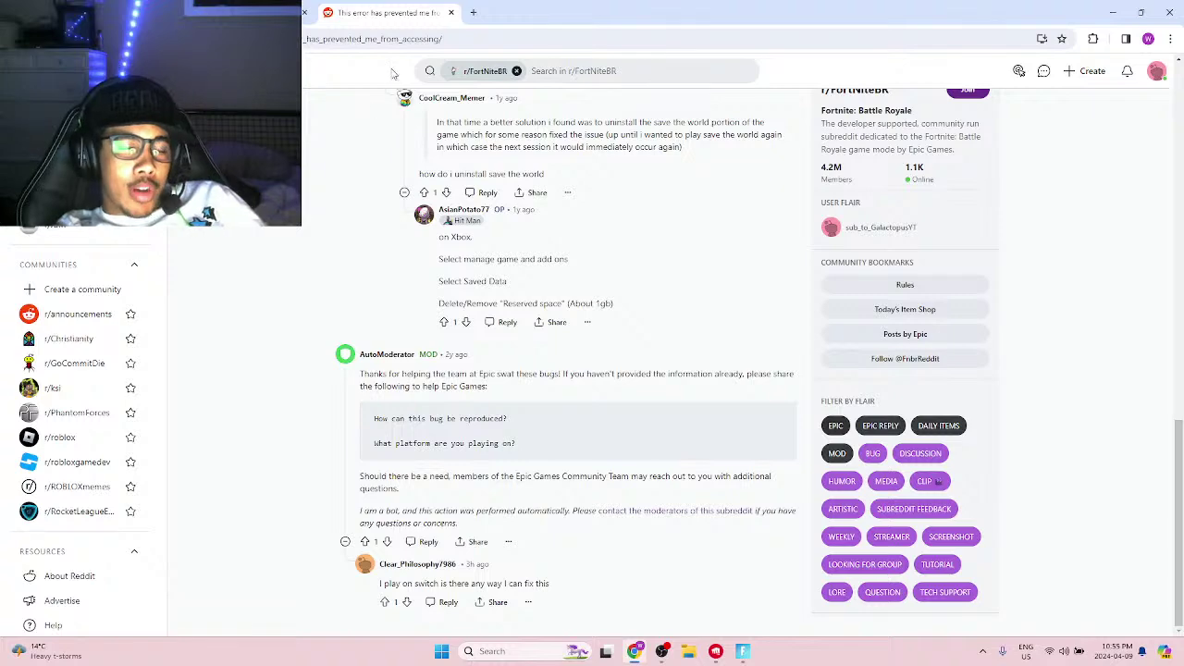
click(451, 12)
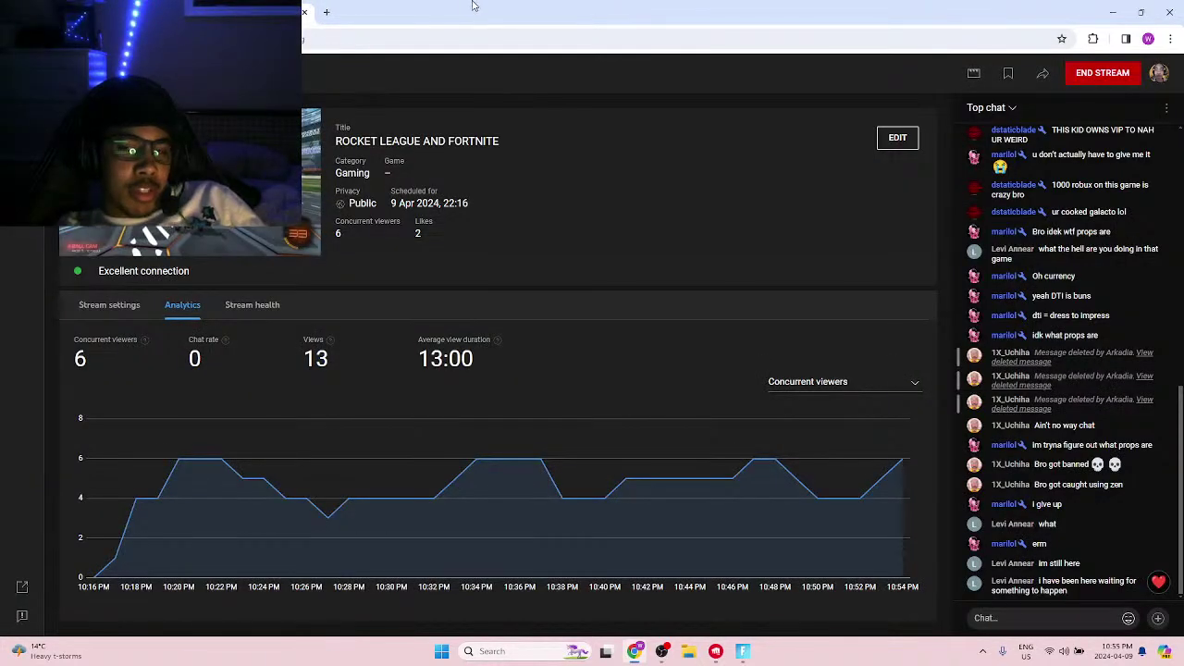
Leave the stream dashboard, check Fortnite's initialization error again and close the Fortnite window.
click(278, 12)
drag(743, 651, 673, 658)
click(672, 658)
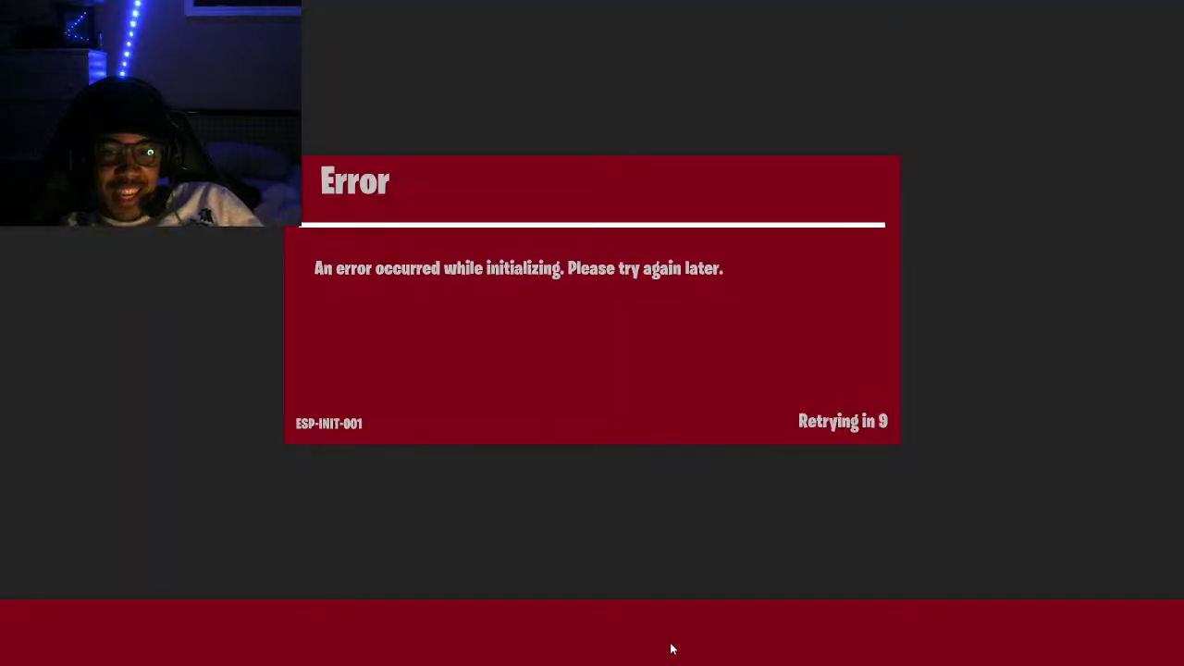
key(super)
click(688, 652)
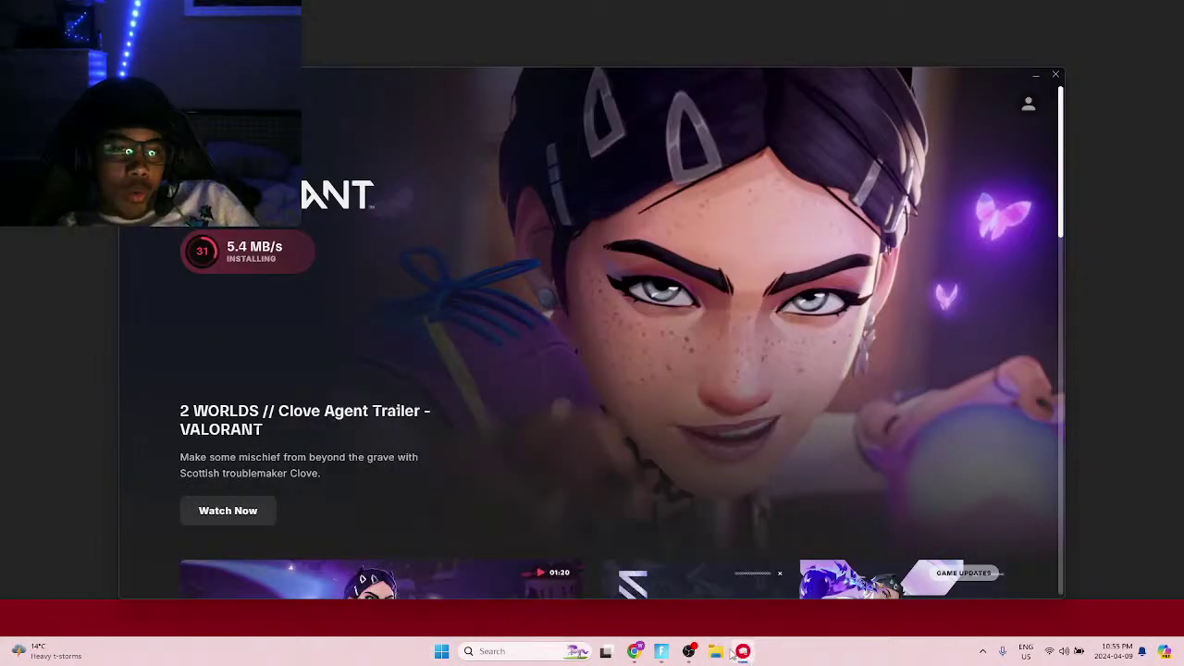
right_click(662, 651)
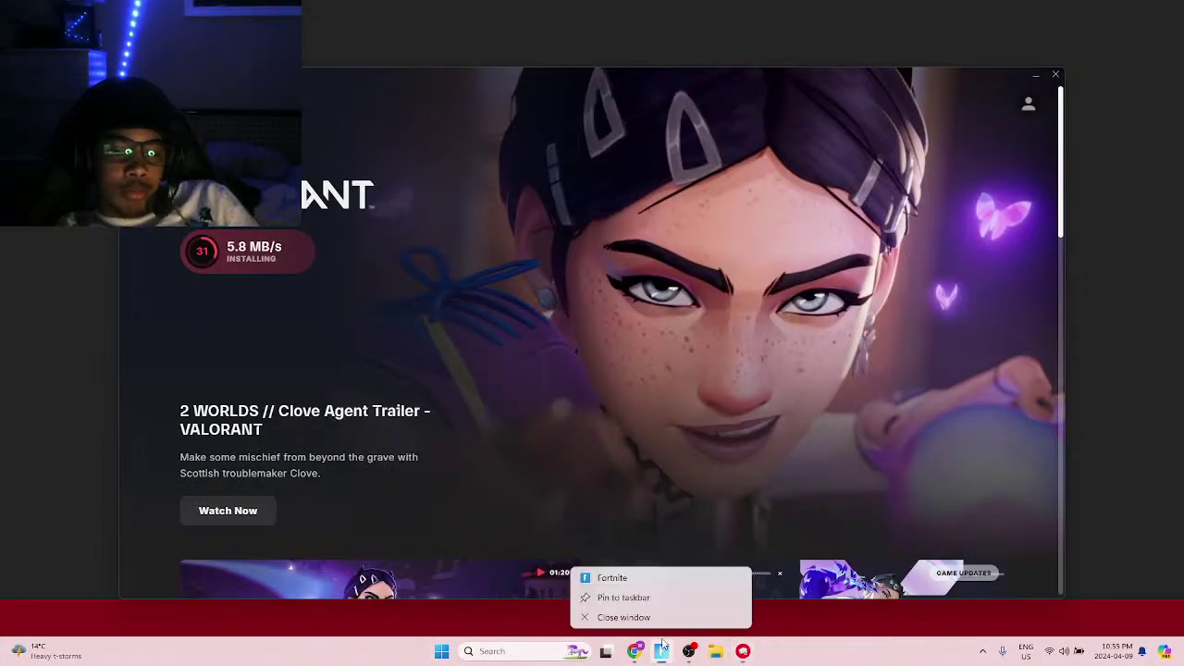
click(654, 618)
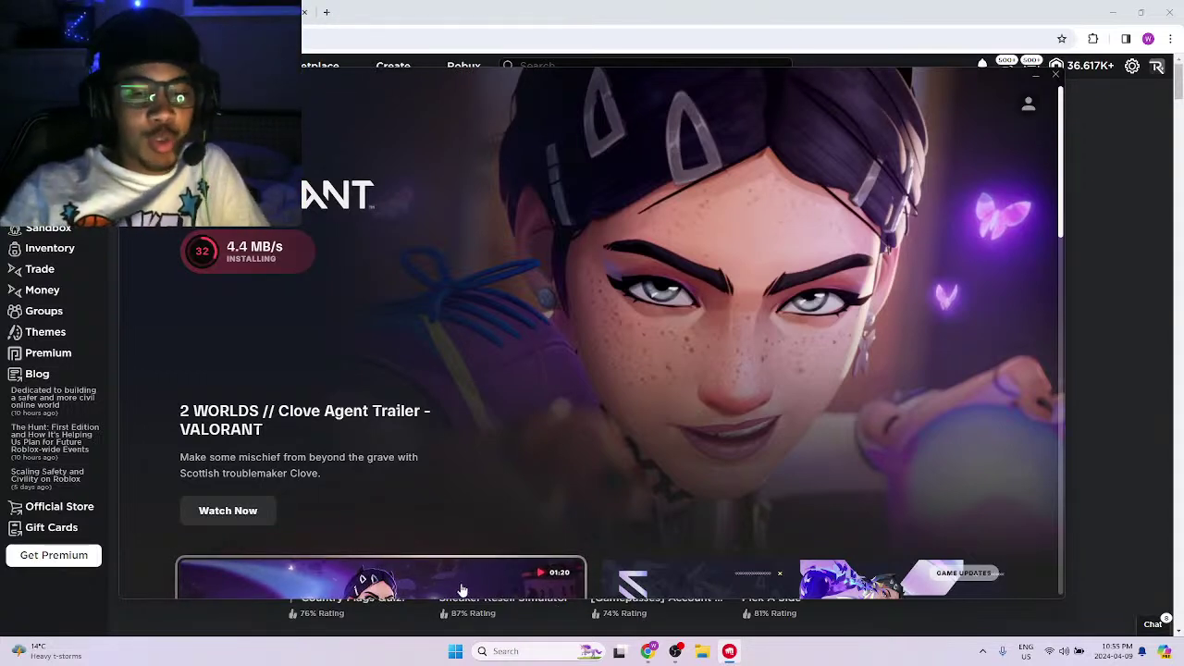
Open the Epic Games Launcher and check Fortnite's status in the library.
click(538, 652)
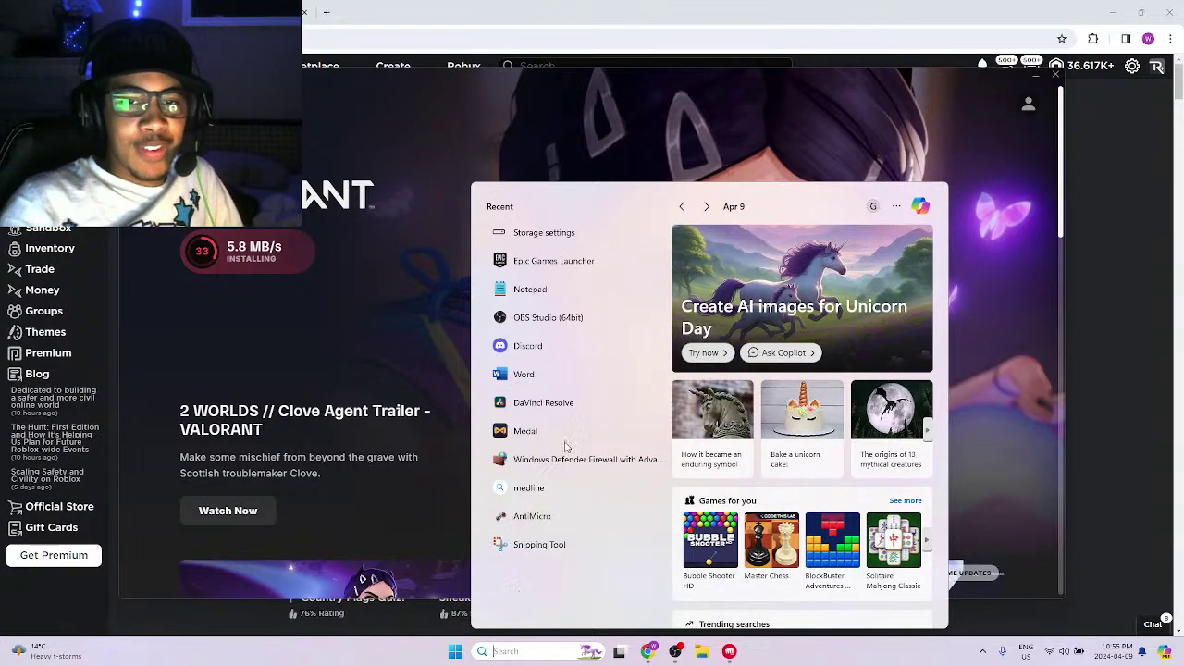
click(517, 262)
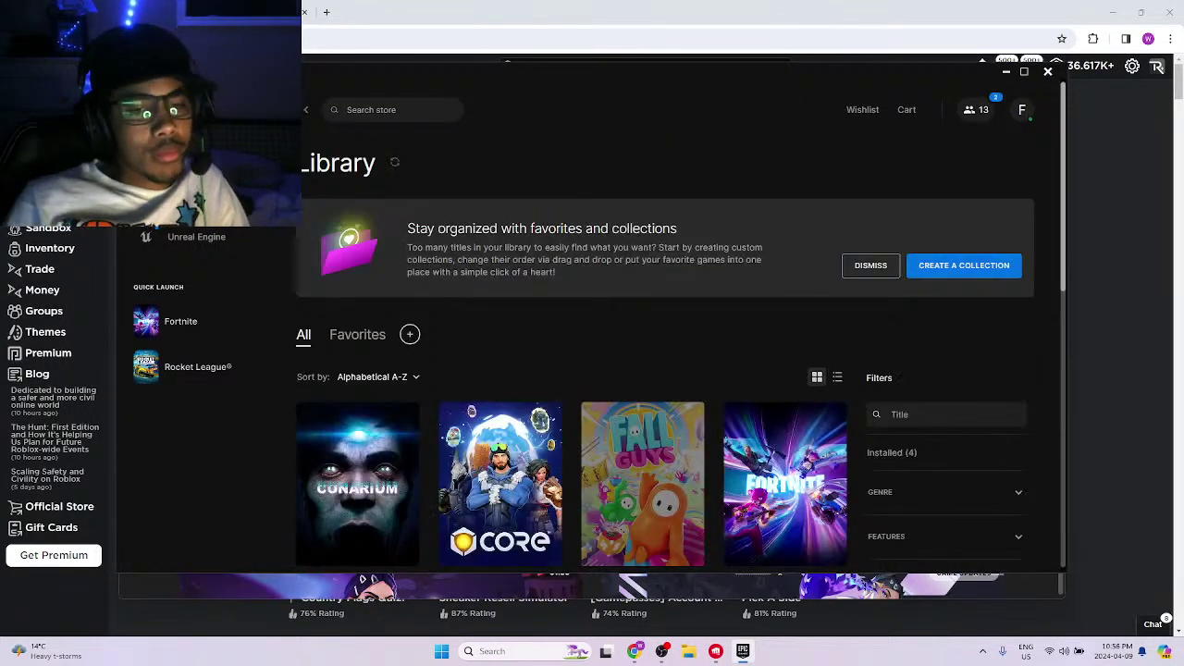
scroll(704, 370, down, 2)
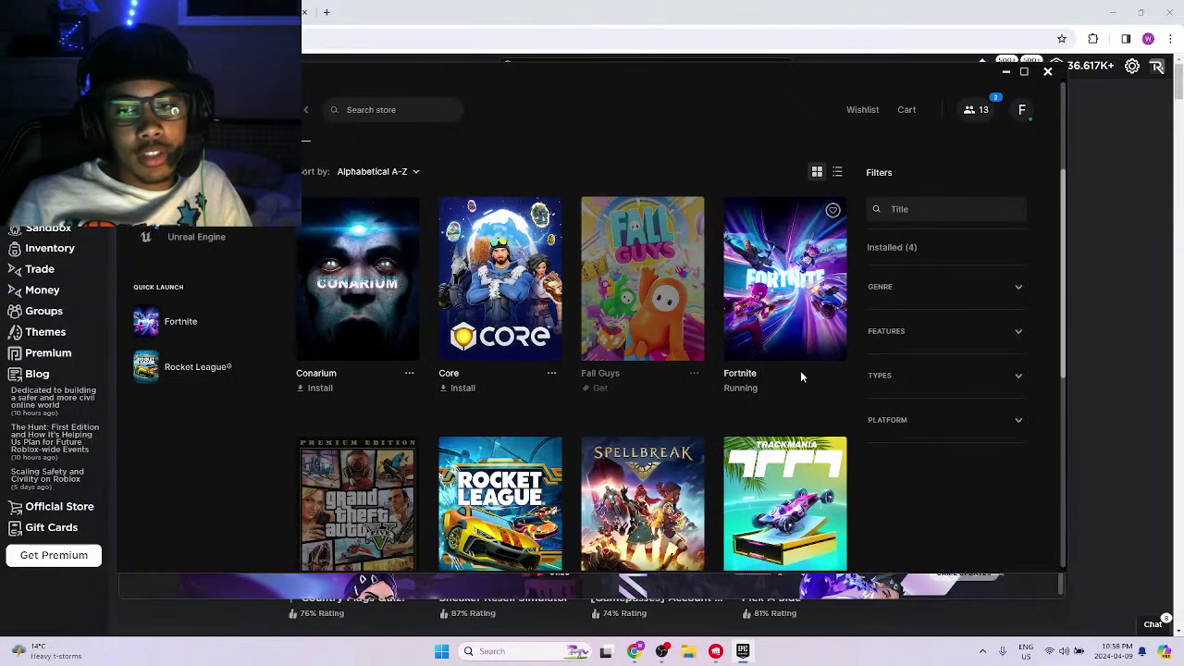
scroll(710, 365, up, 1)
scroll(777, 435, down, 1)
End the Fortnite process in Task Manager and close Task Manager.
right_click(792, 648)
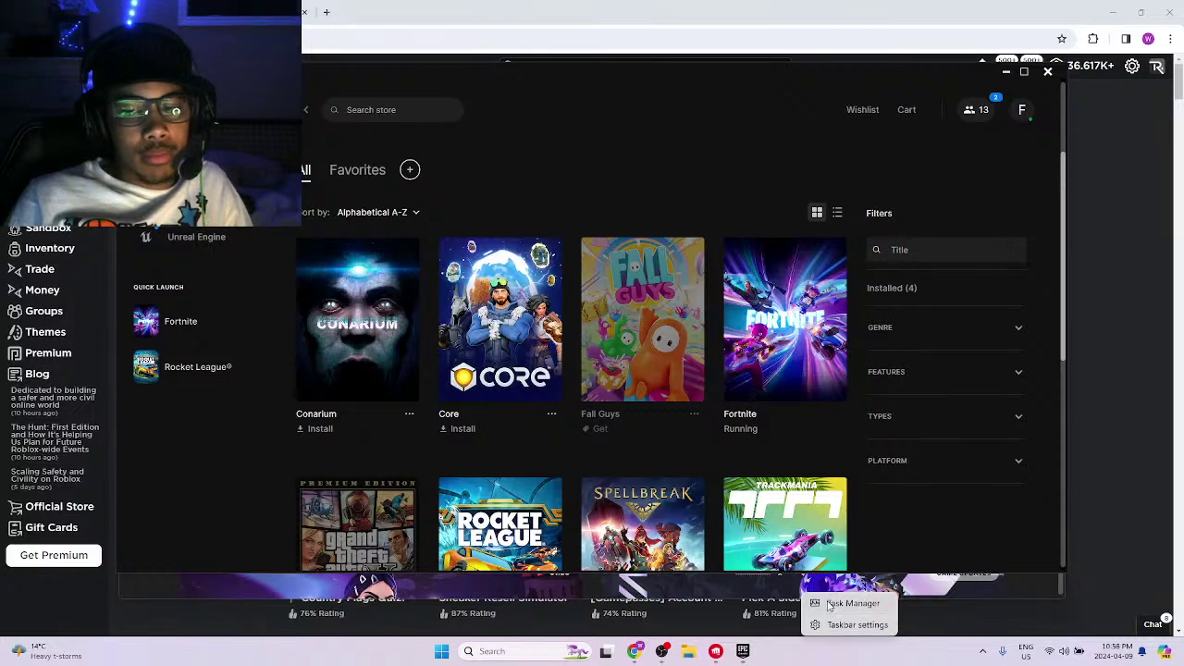
click(849, 603)
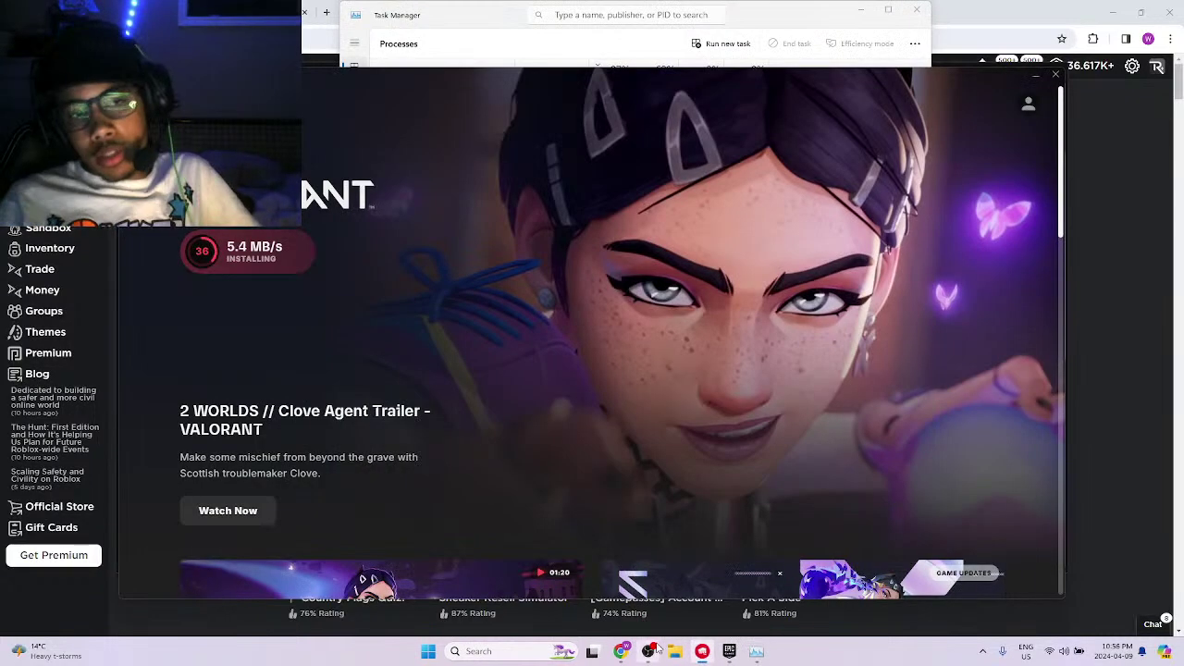
mouse_move(653, 651)
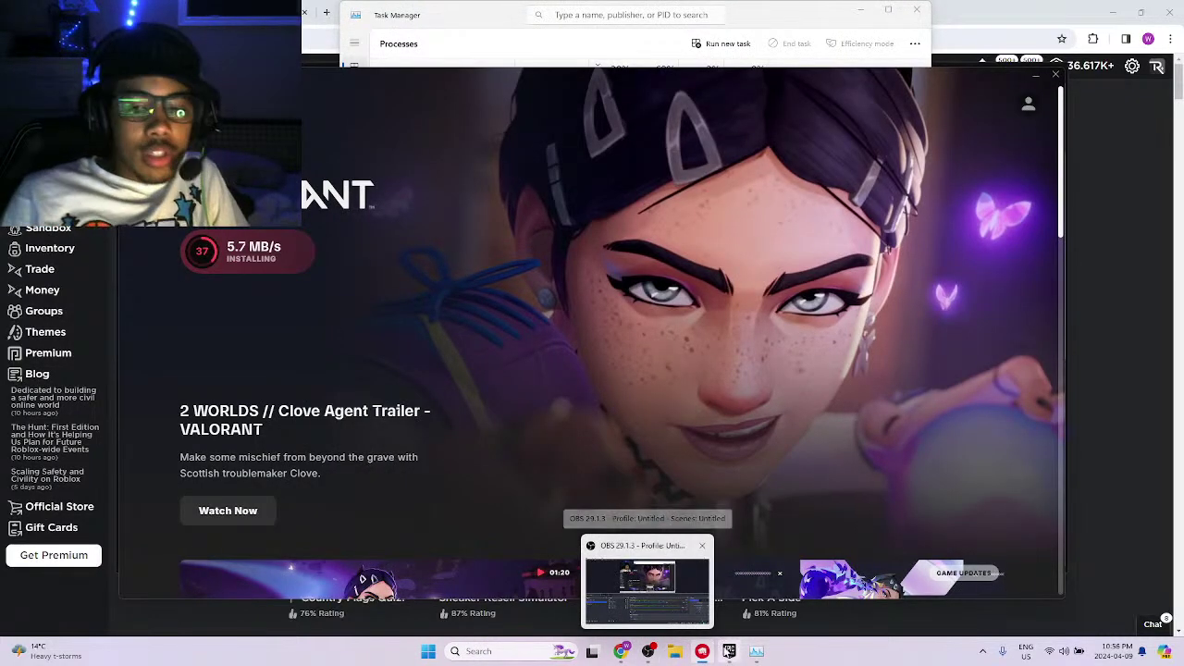
click(757, 651)
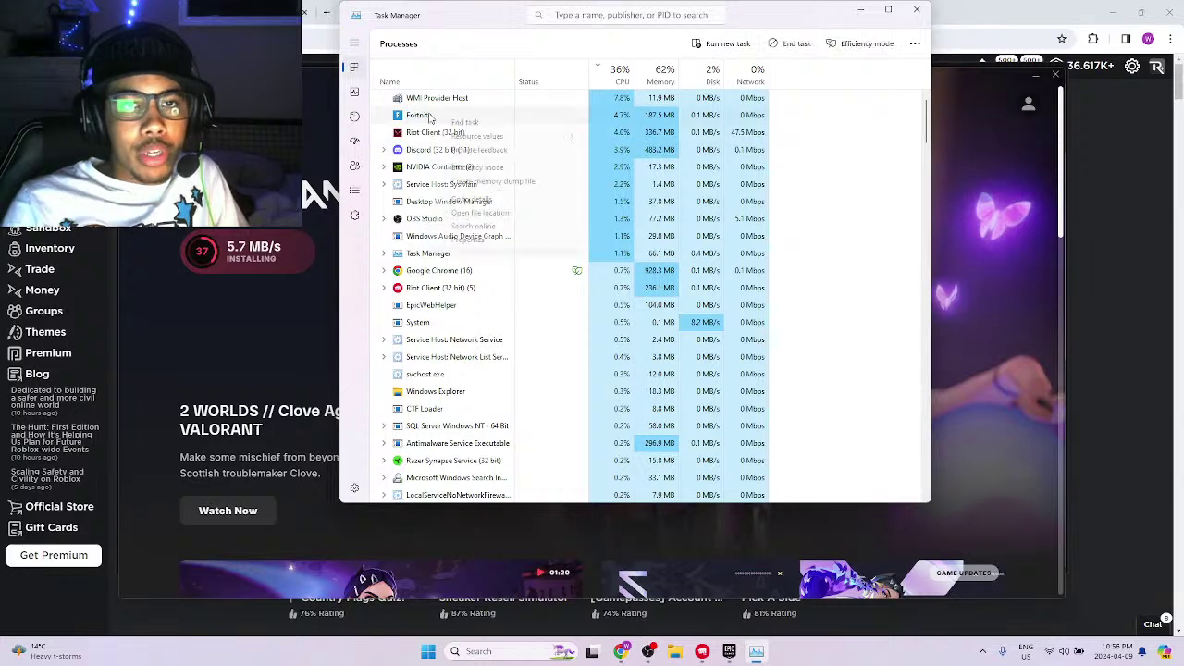
right_click(429, 117)
click(465, 123)
click(917, 10)
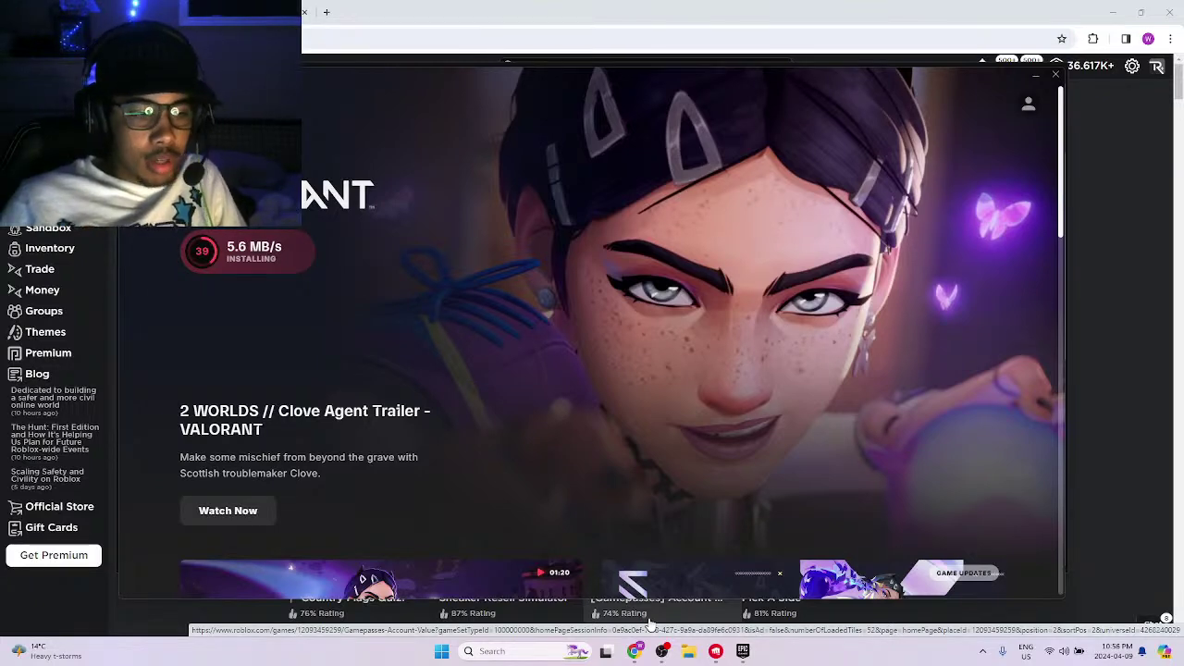
Switch to OBS Studio to view the live stream's scenes and sources.
click(662, 652)
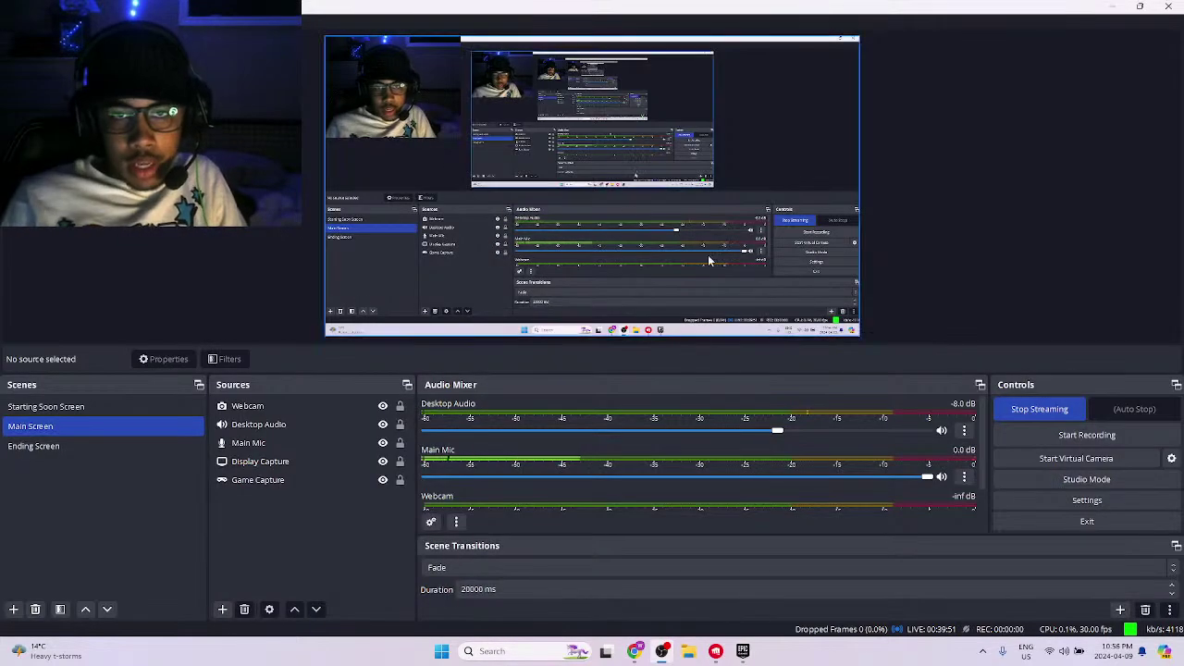